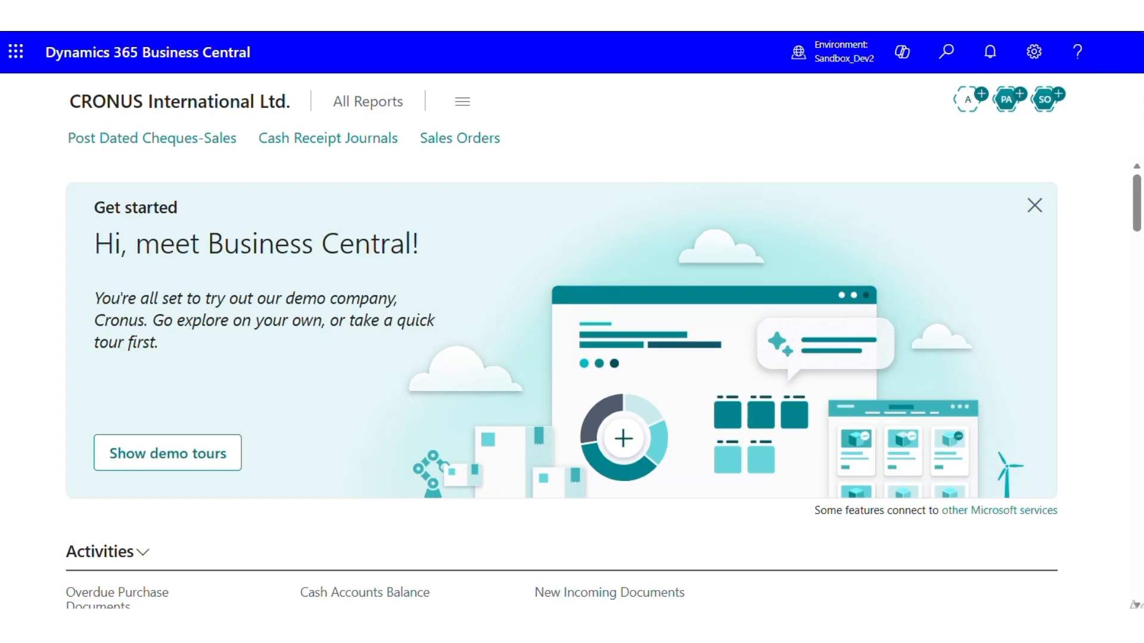
Search for "location" and open the Locations list
left_click(939, 59)
type("location")
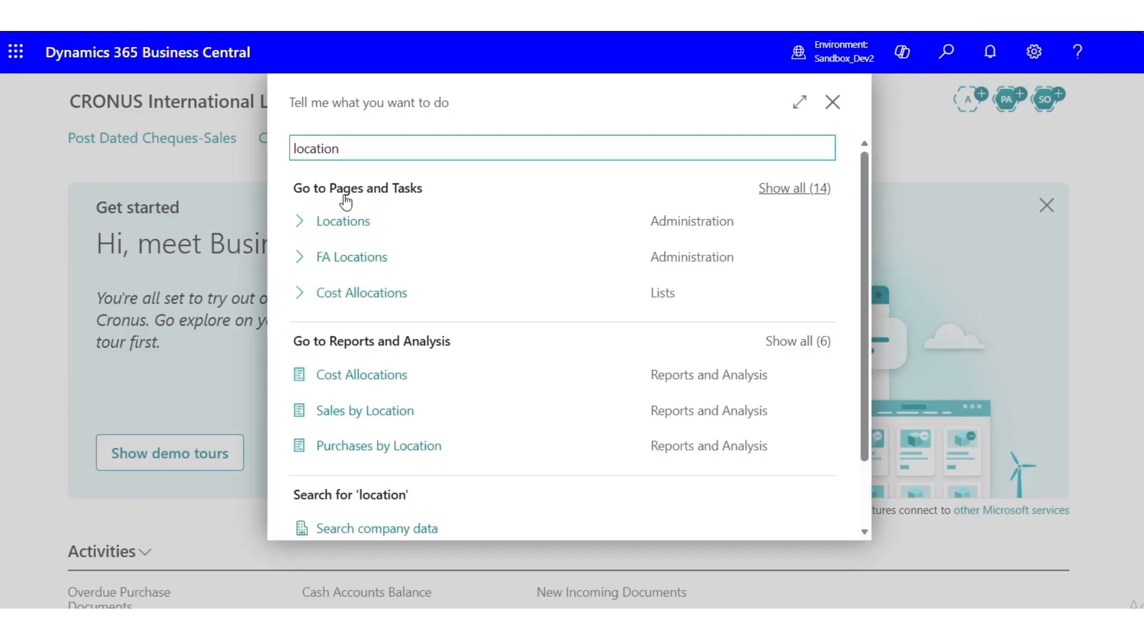
left_click(307, 227)
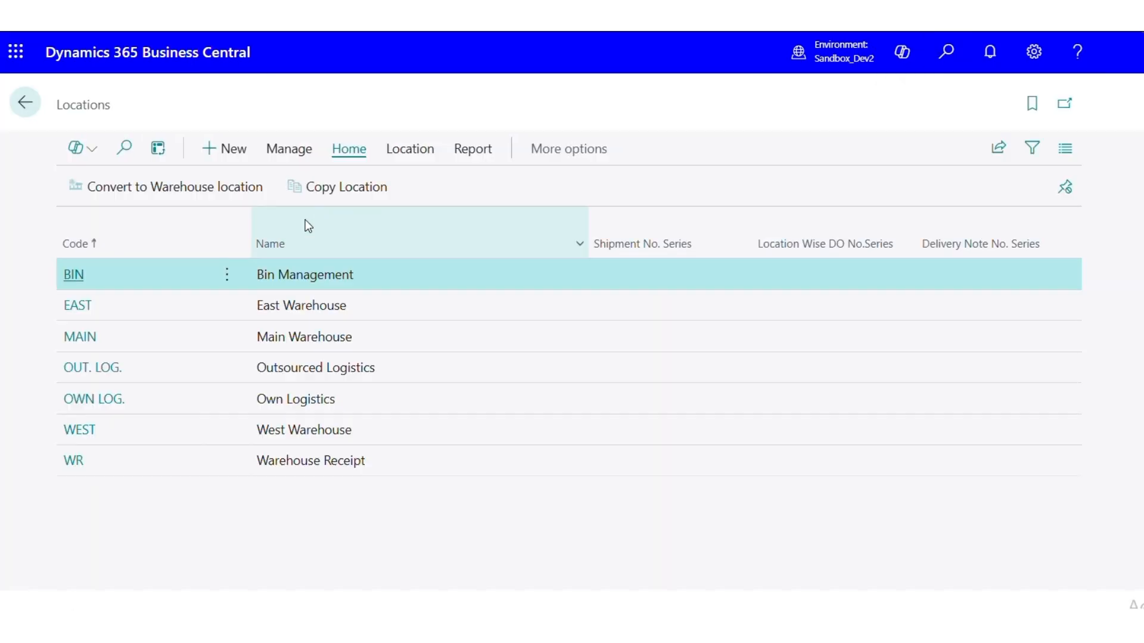
Create a new location with the code LM and the name Test
left_click(233, 149)
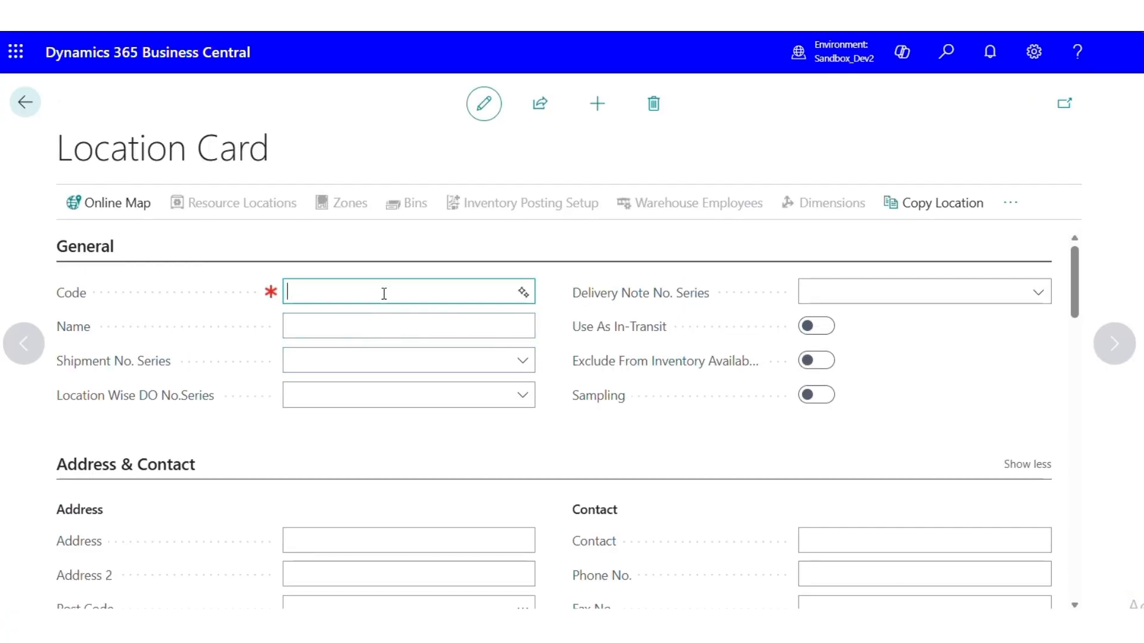
type("LM")
key("Tab")
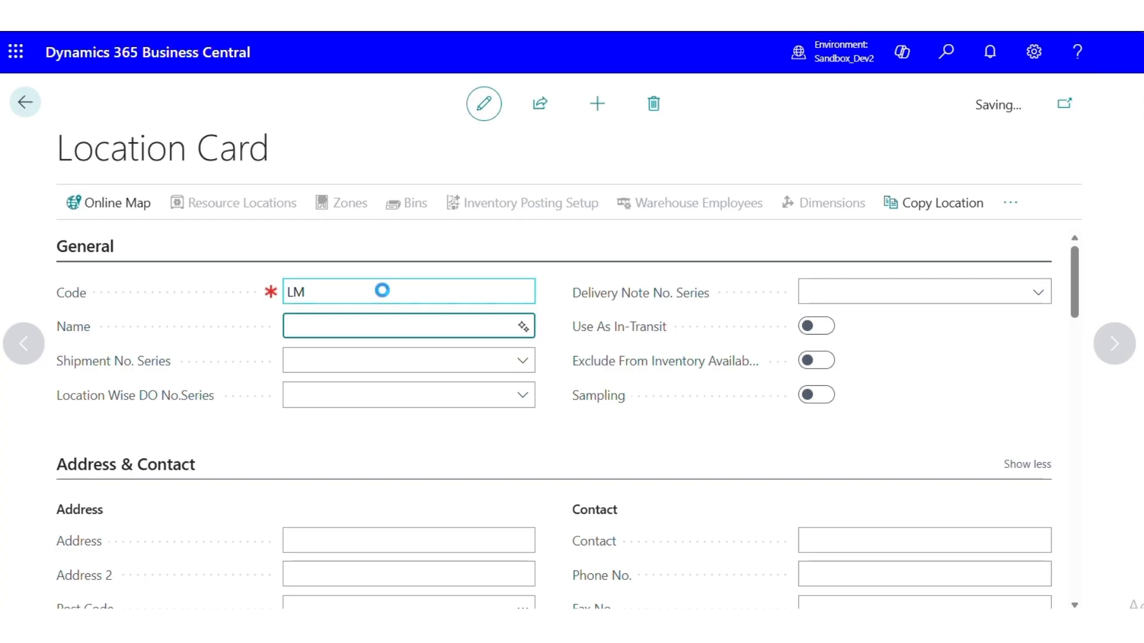
type("Tes")
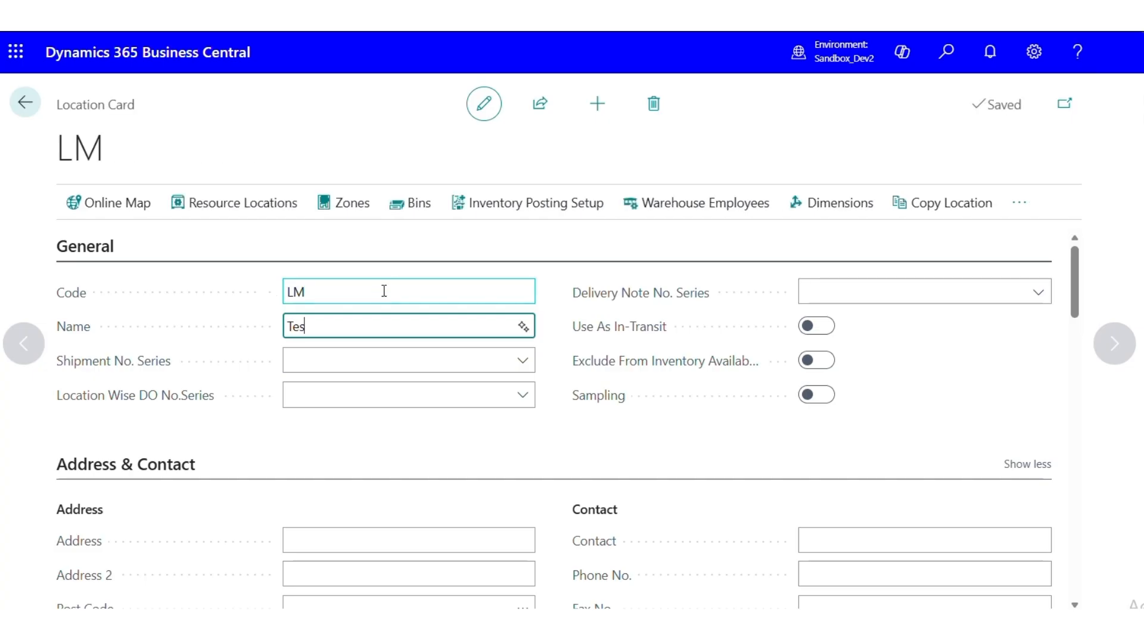
type("t")
key("Tab")
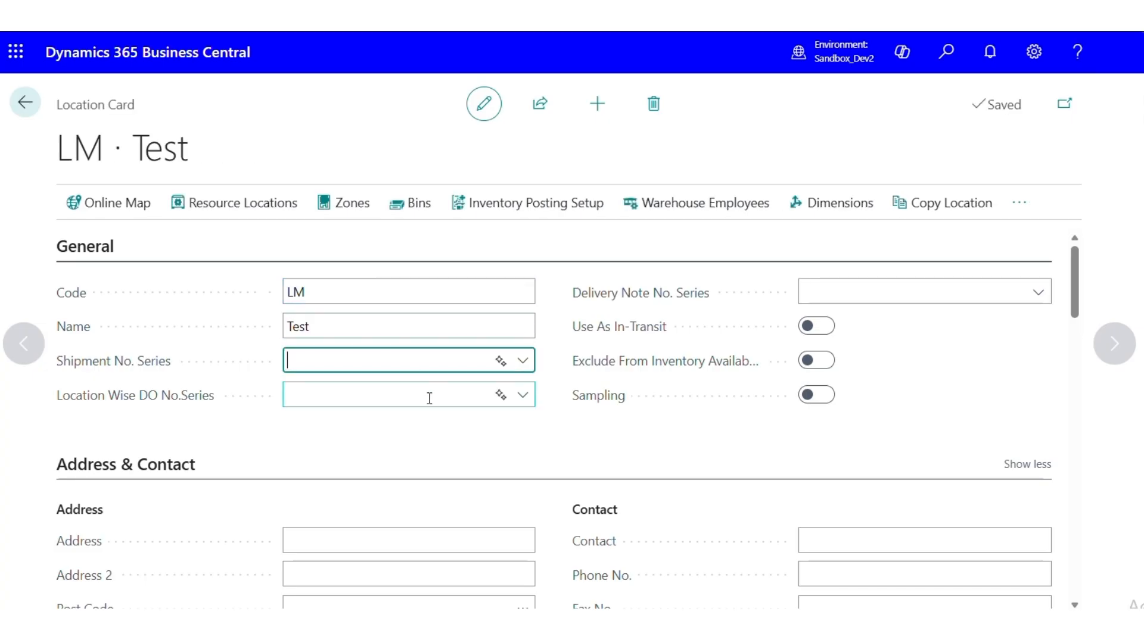
Enable Require Receive, Require Put-away and Bin Mandatory in the location's warehouse settings
scroll(445, 452, "down", 9)
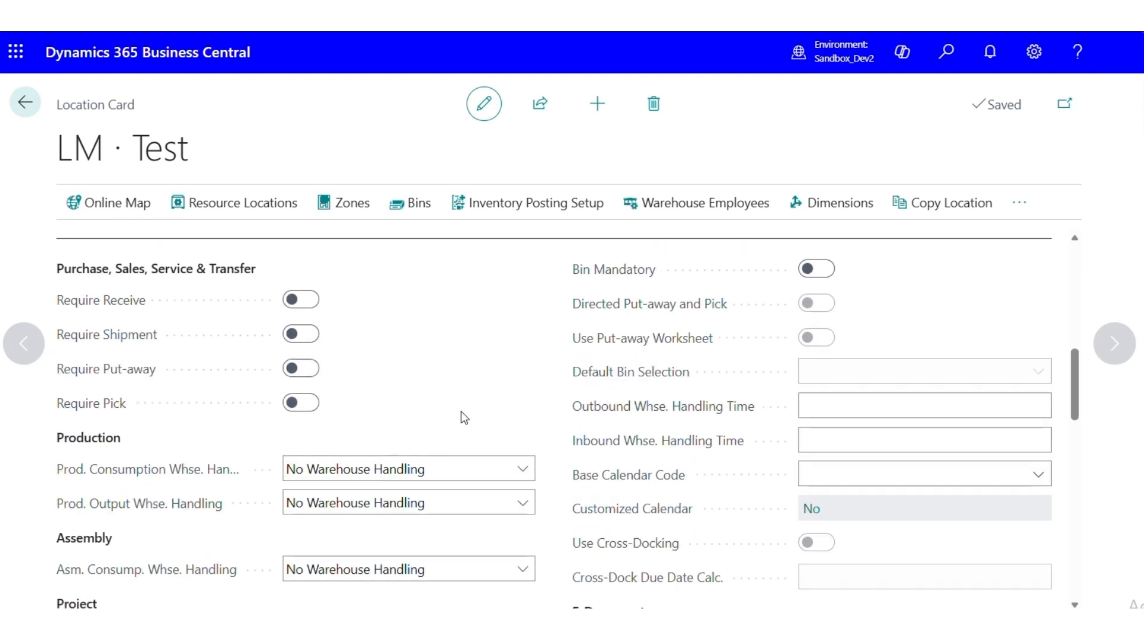
left_click(304, 300)
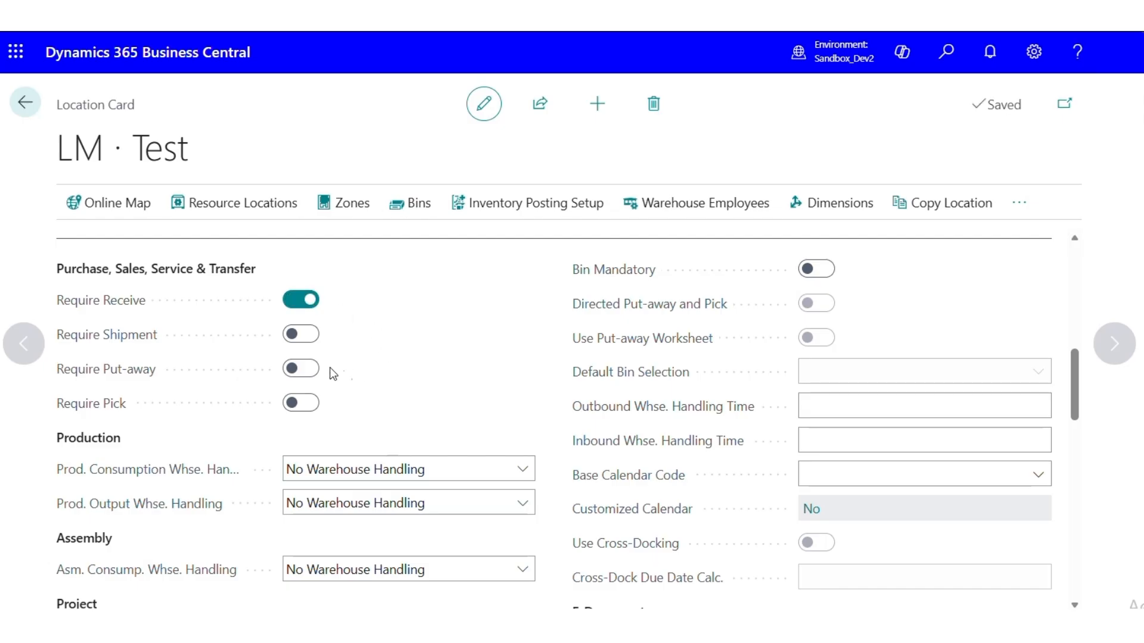
left_click(307, 368)
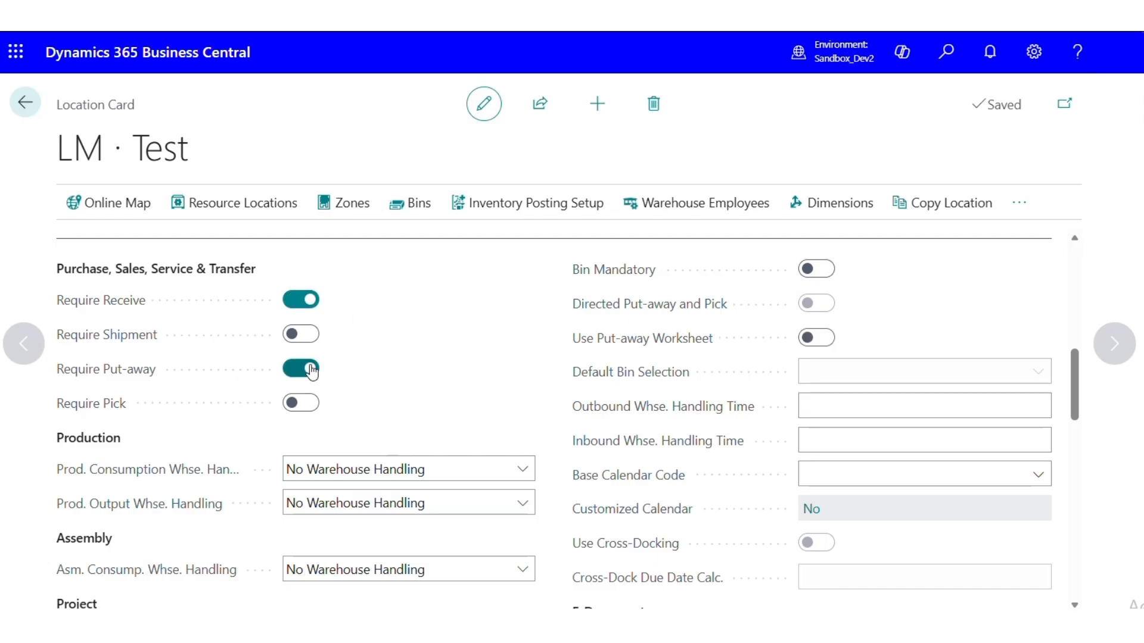
left_click(814, 271)
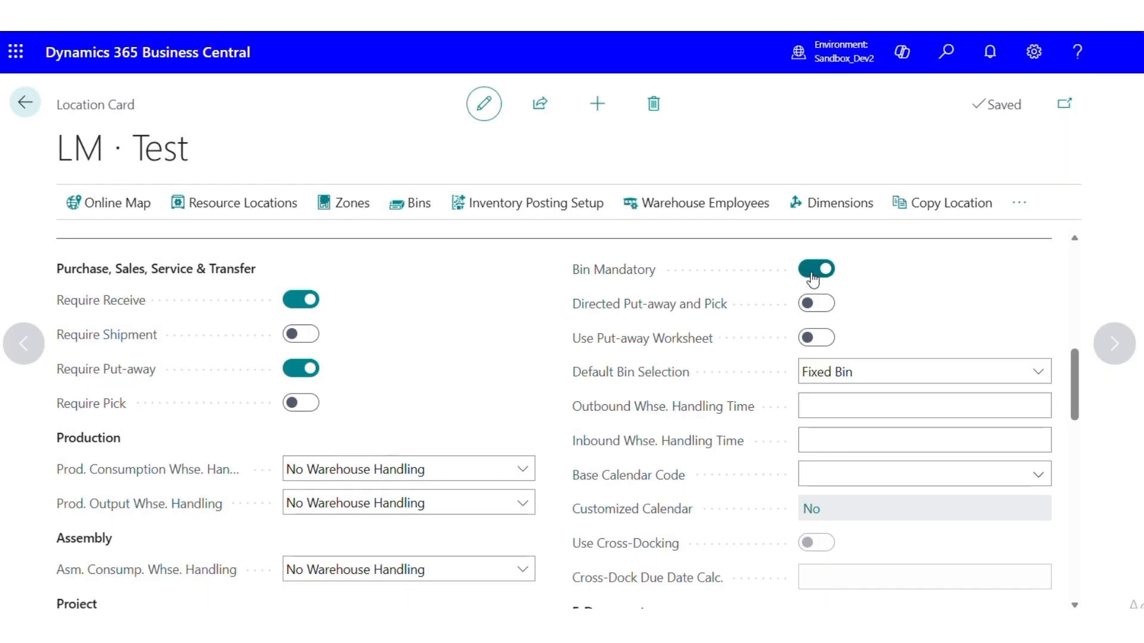
mouse_move(97, 307)
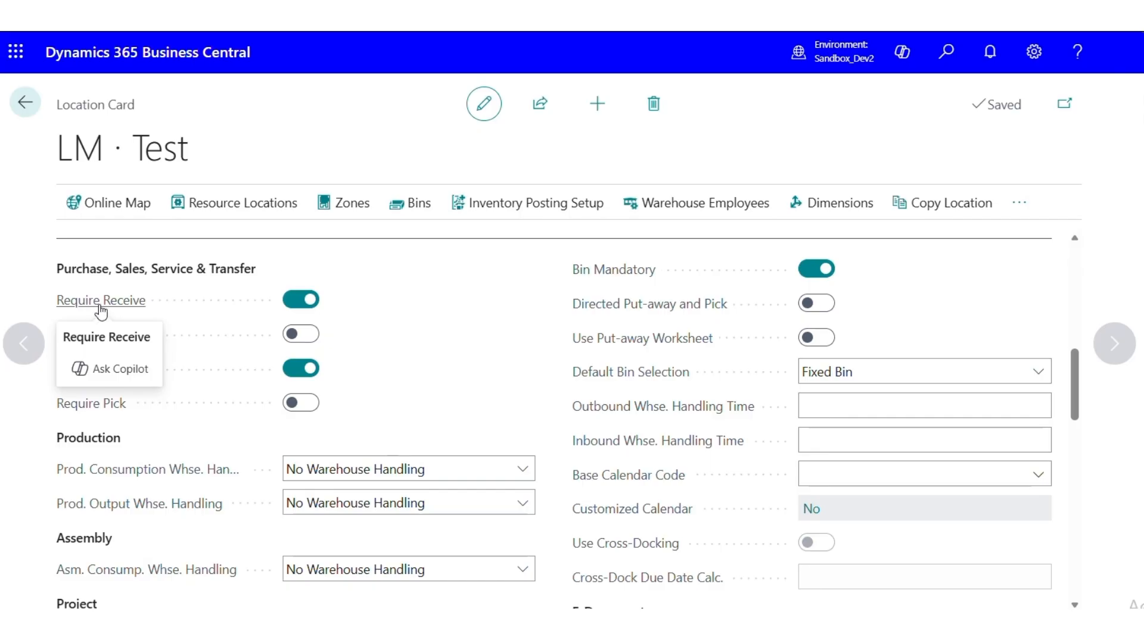
mouse_move(121, 387)
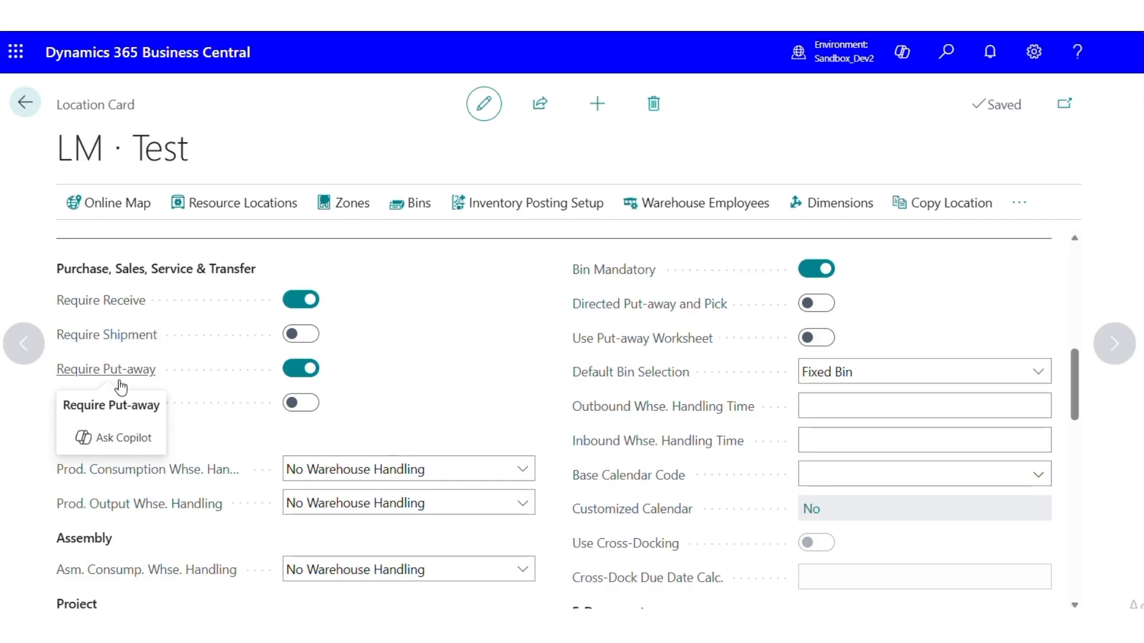
Open the bins of location LM and add a bin with the code RECEIVE
scroll(406, 336, "up", 1)
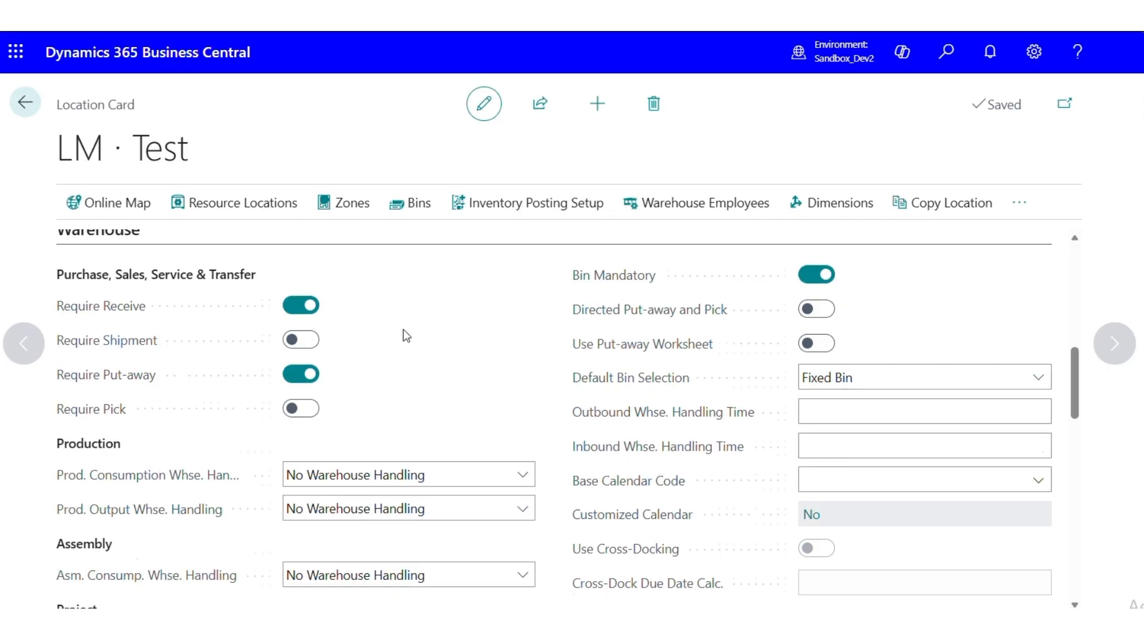
scroll(411, 332, "up", 8)
scroll(421, 334, "down", 4)
scroll(405, 286, "up", 6)
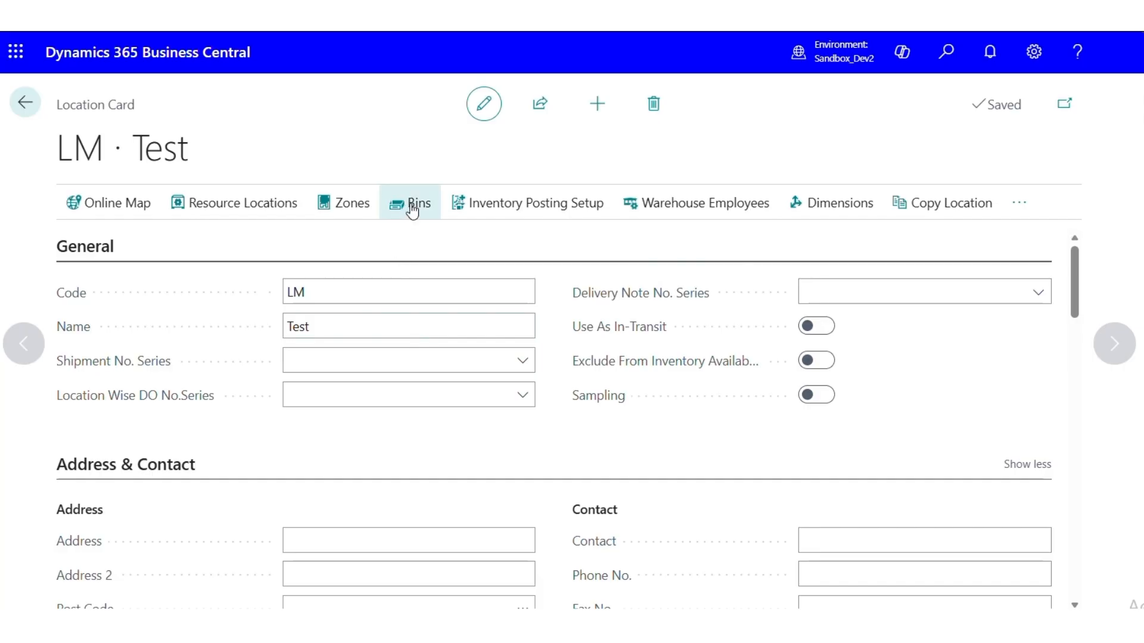
left_click(413, 208)
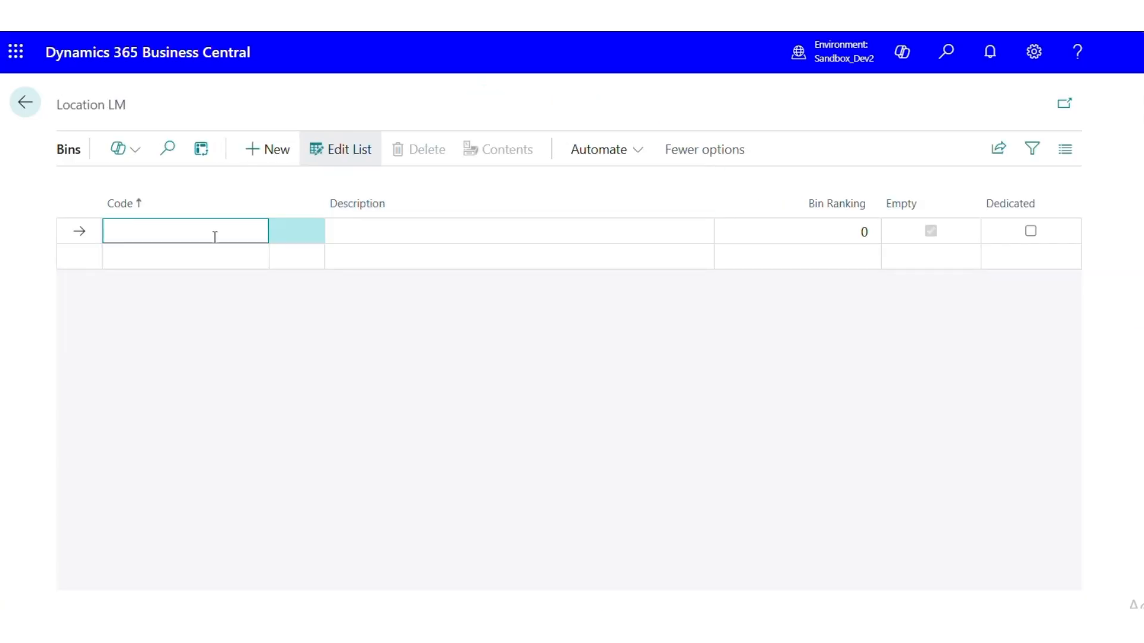
type("Receive")
key("Tab")
Give the RECEIVE bin the description "Temp. Storage" and a bin ranking of 1
type("Tem")
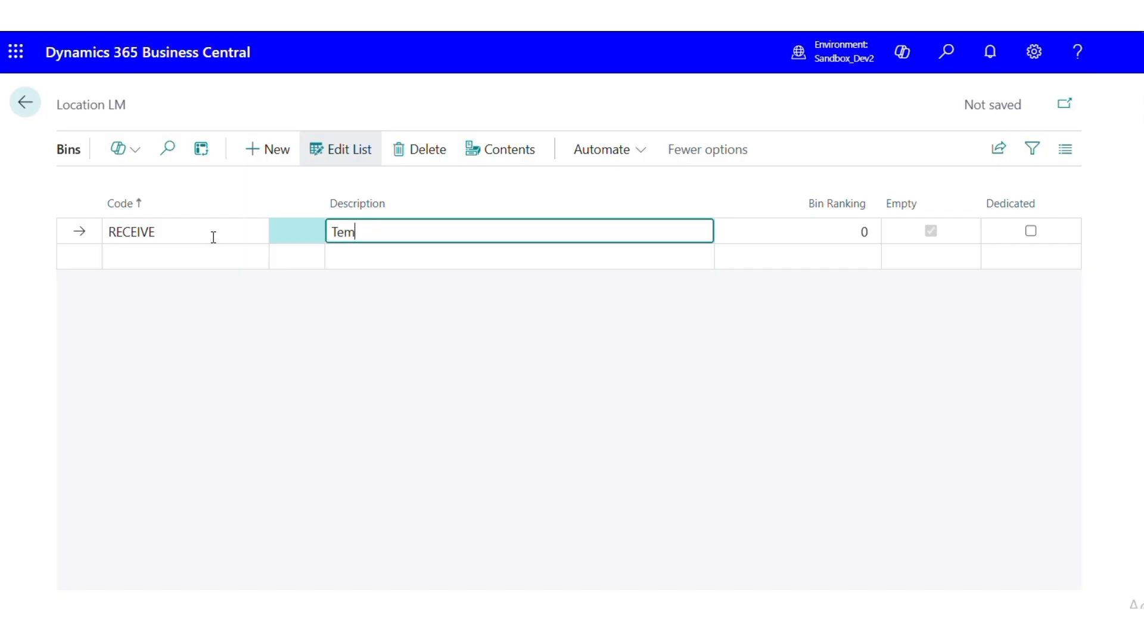
type("p. Staorage")
key("BackSpace")
key("BackSpace")
key("BackSpace")
key("BackSpace")
key("BackSpace")
key("BackSpace")
type("orage")
key("Tab")
type("1")
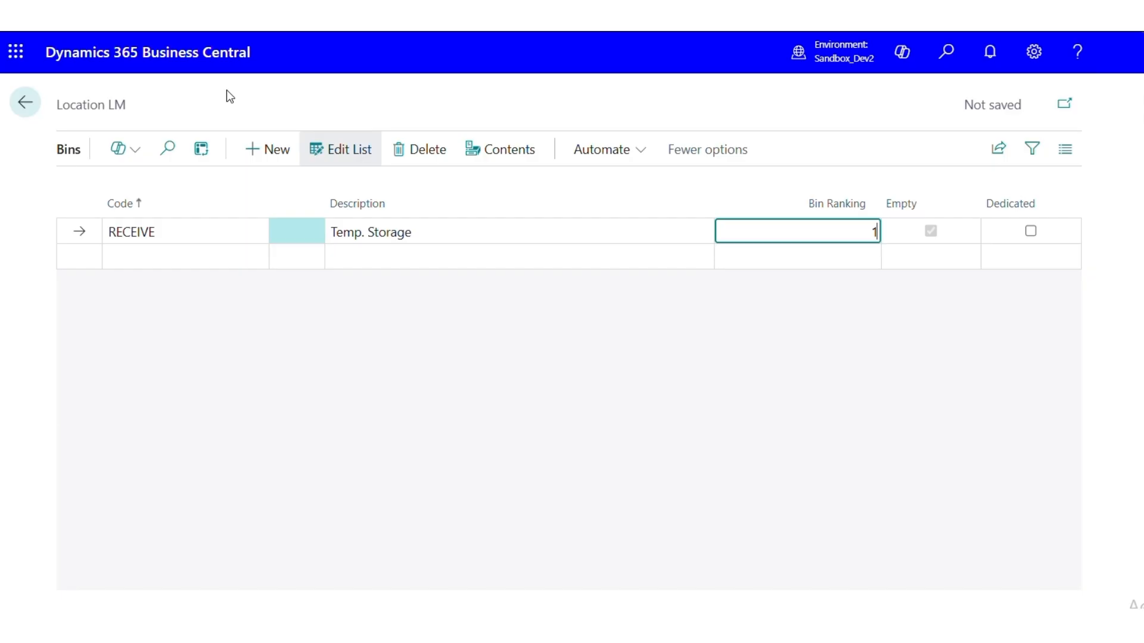
key("Tab")
key("Tab")
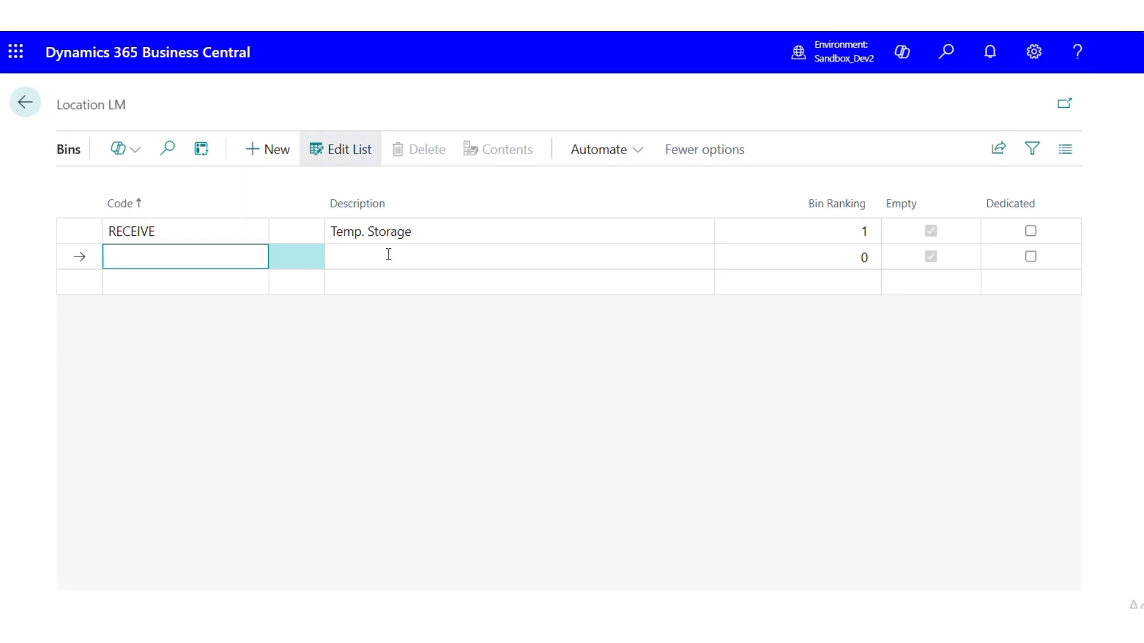
Add two more bins with the codes STORAGE 01 and STORAGE 02, leaving their descriptions blank
type("Storage 01")
left_click(388, 255)
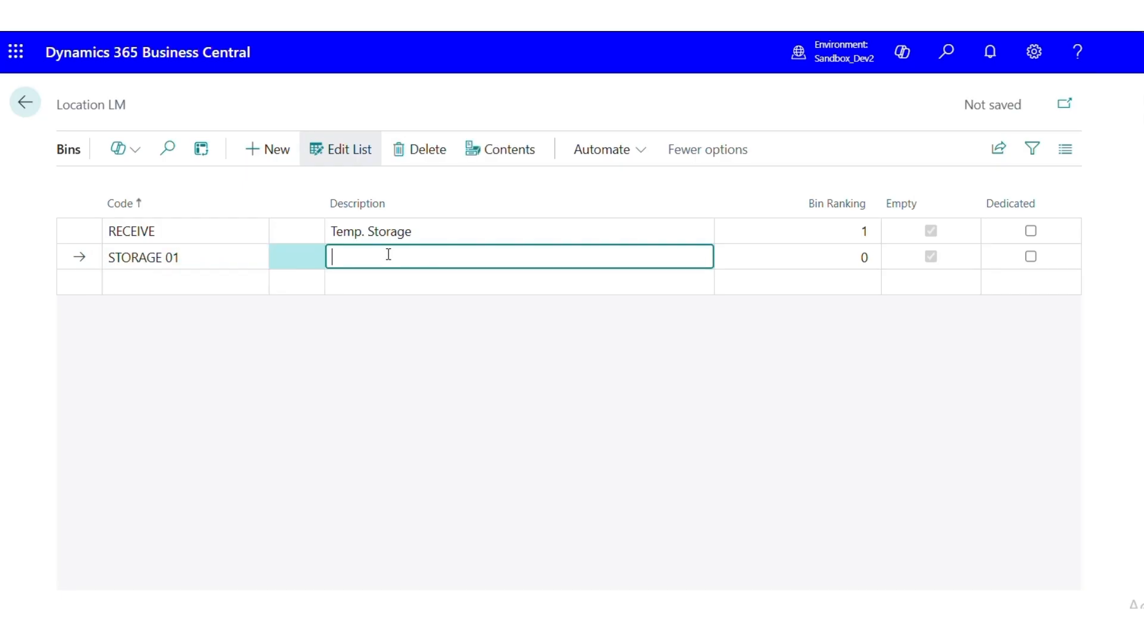
left_click(203, 288)
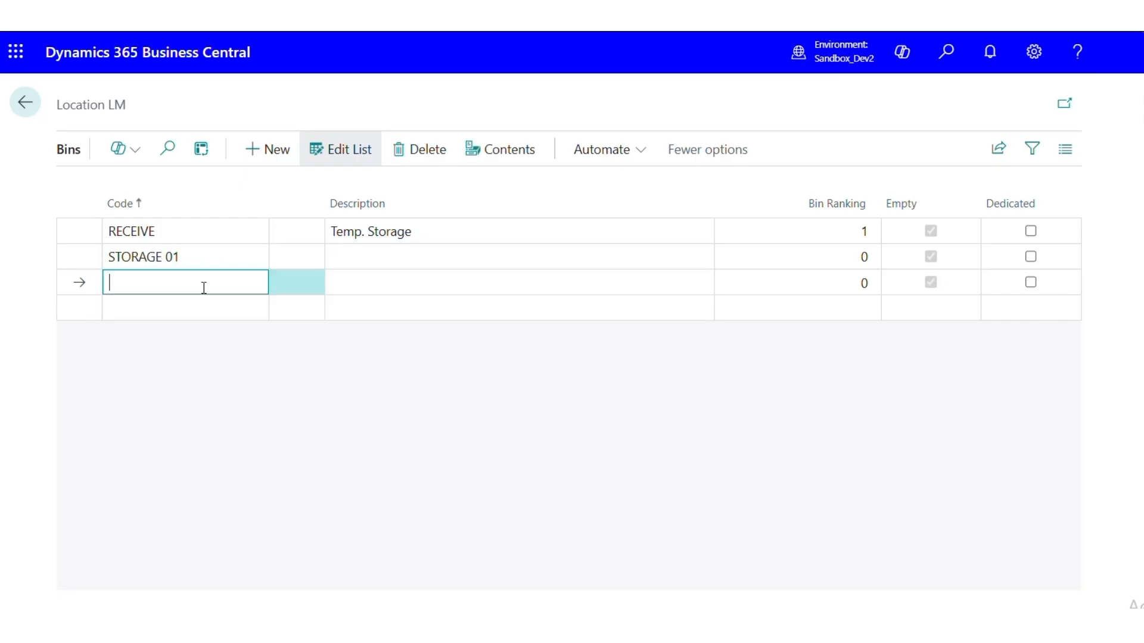
type("s")
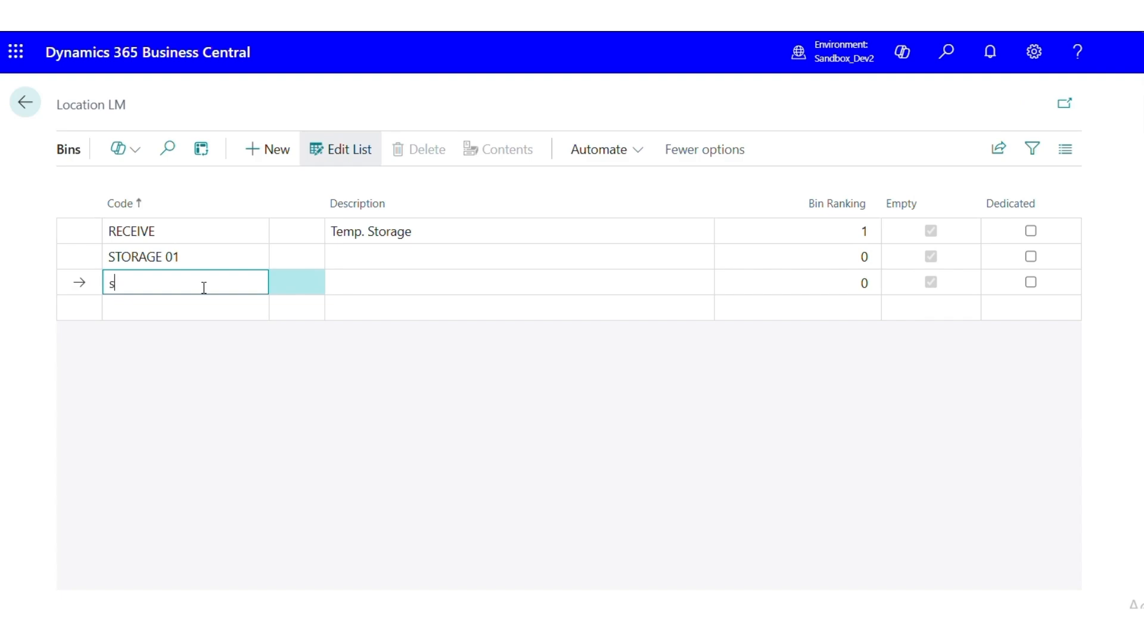
type("torage 02")
key("Tab")
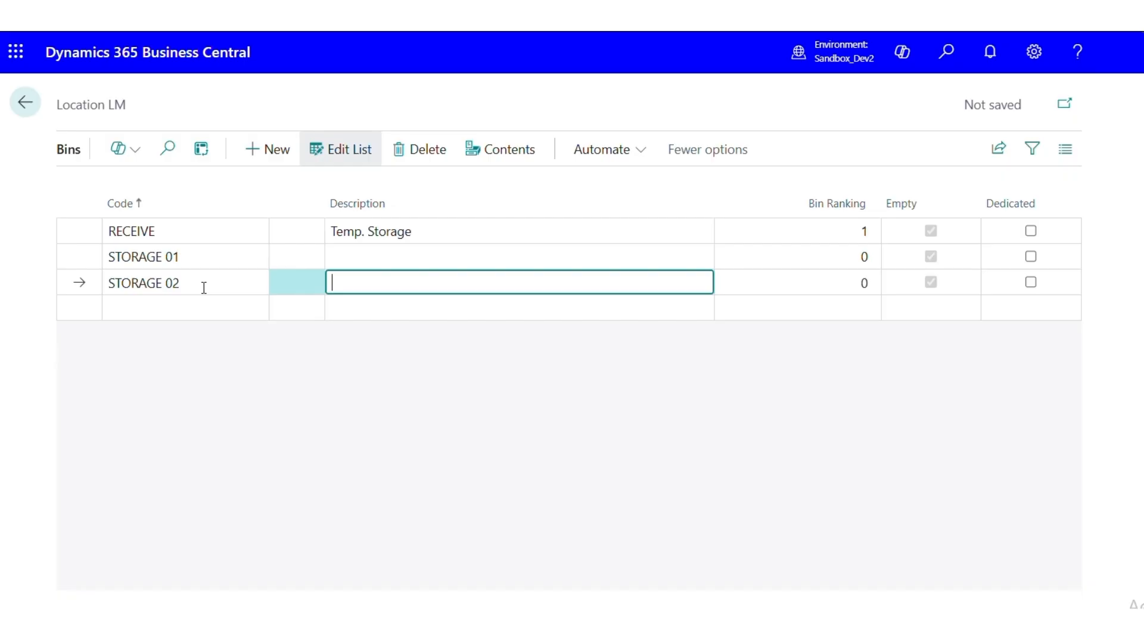
Set the bin ranking to 2 for STORAGE 01 and 3 for STORAGE 02
left_click(804, 255)
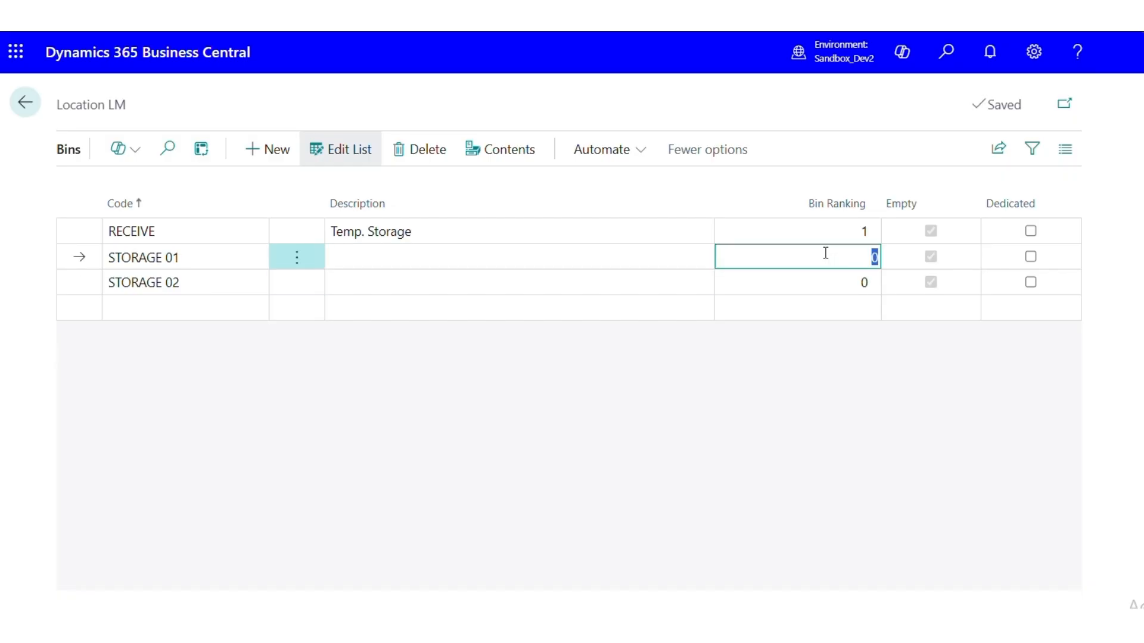
type("2")
left_click(876, 287)
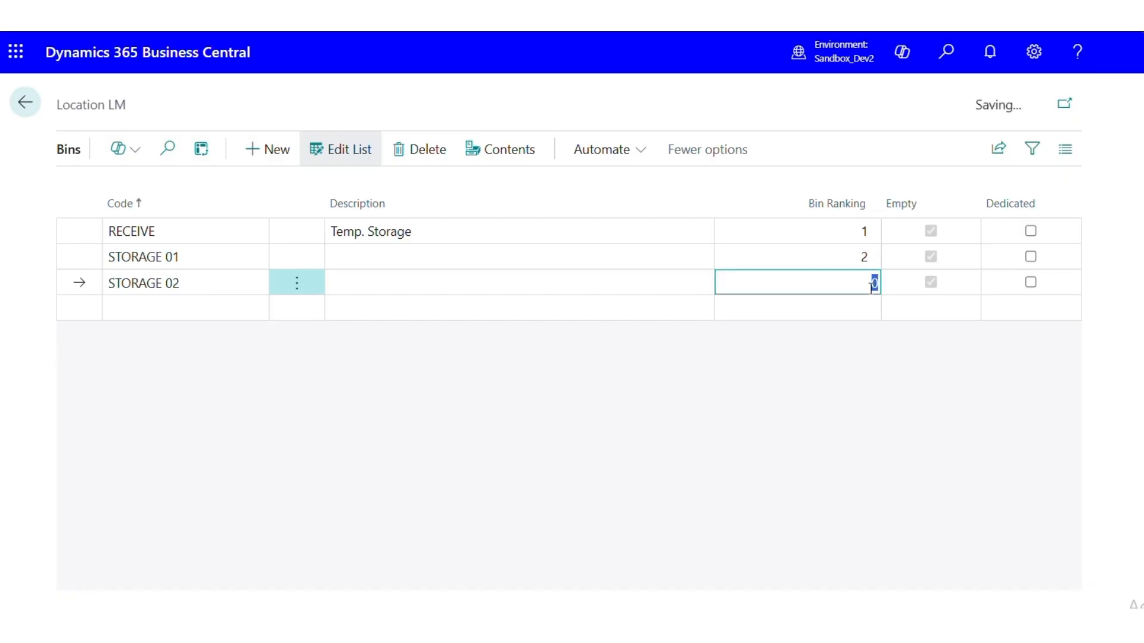
type("3")
key("Tab")
left_click(835, 412)
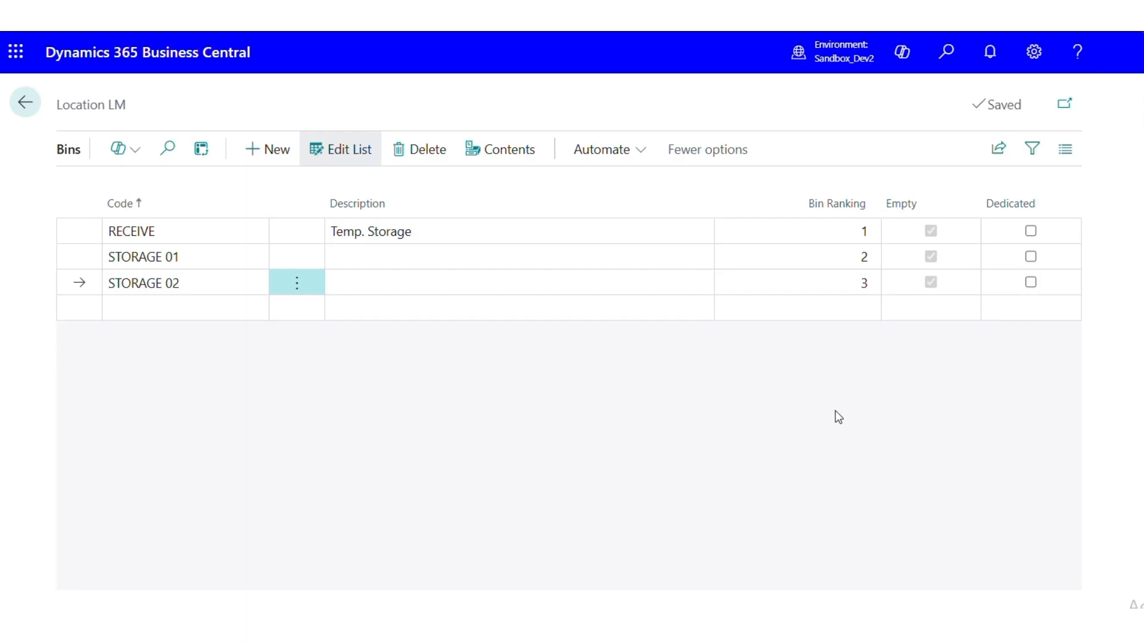
left_click(284, 258)
left_click(288, 239)
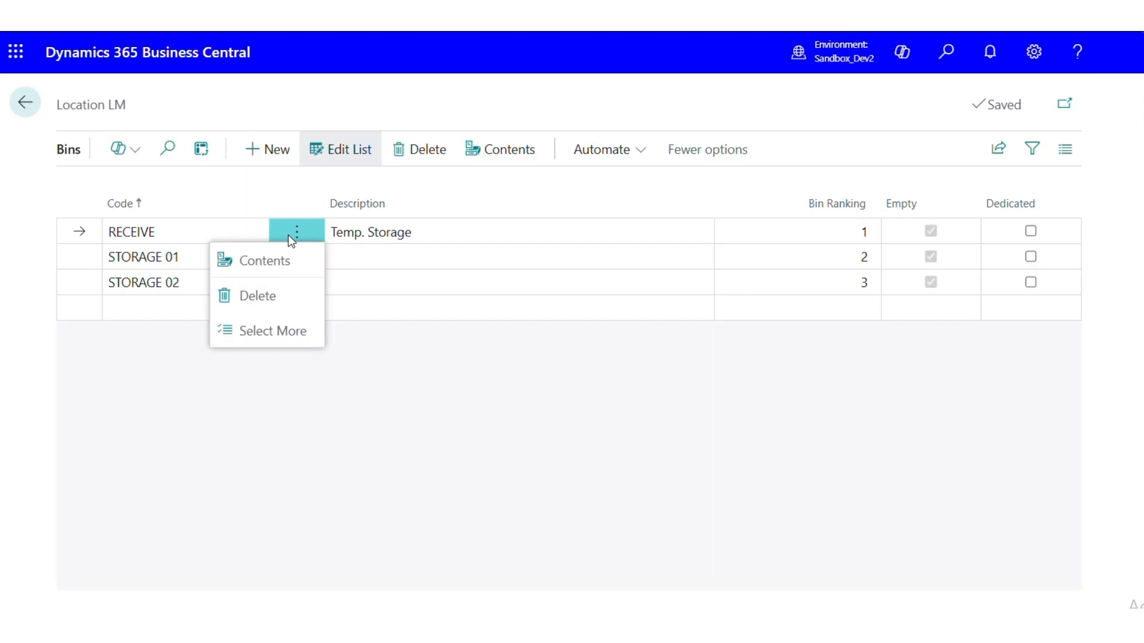
left_click(178, 257)
left_click(191, 283)
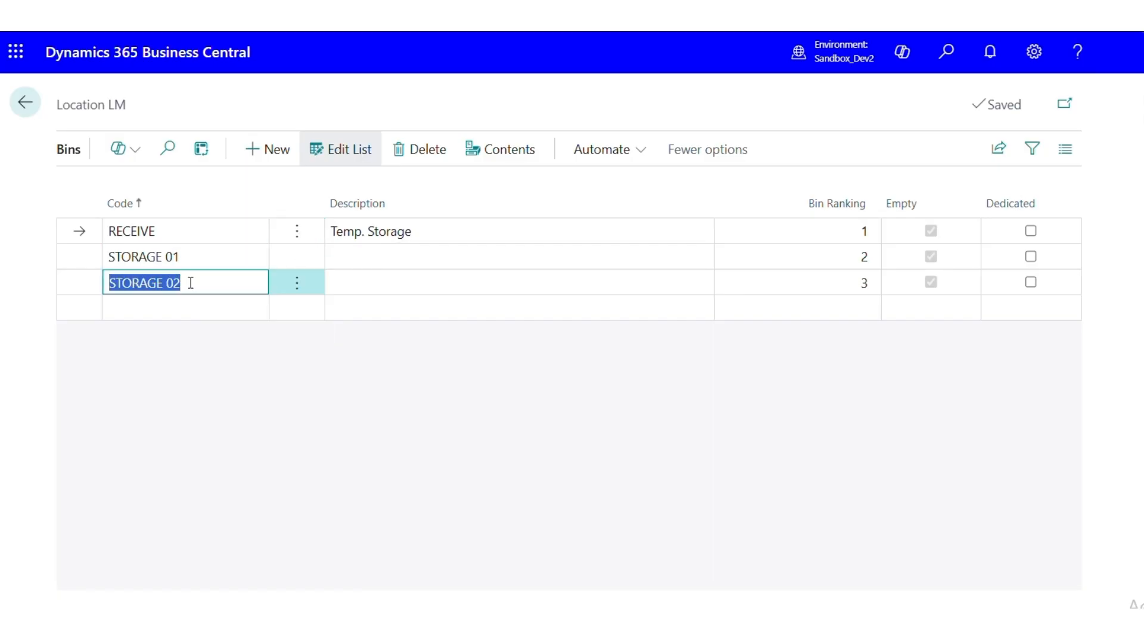
left_click(199, 346)
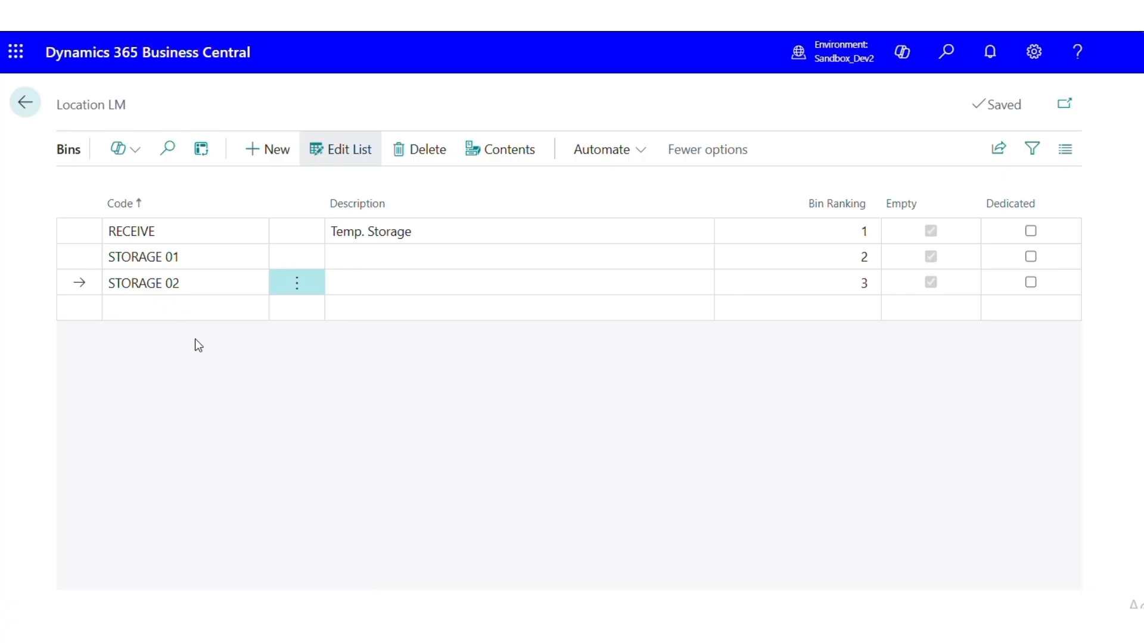
Close the bins list and the LM location card, and return to the home page
left_click(27, 103)
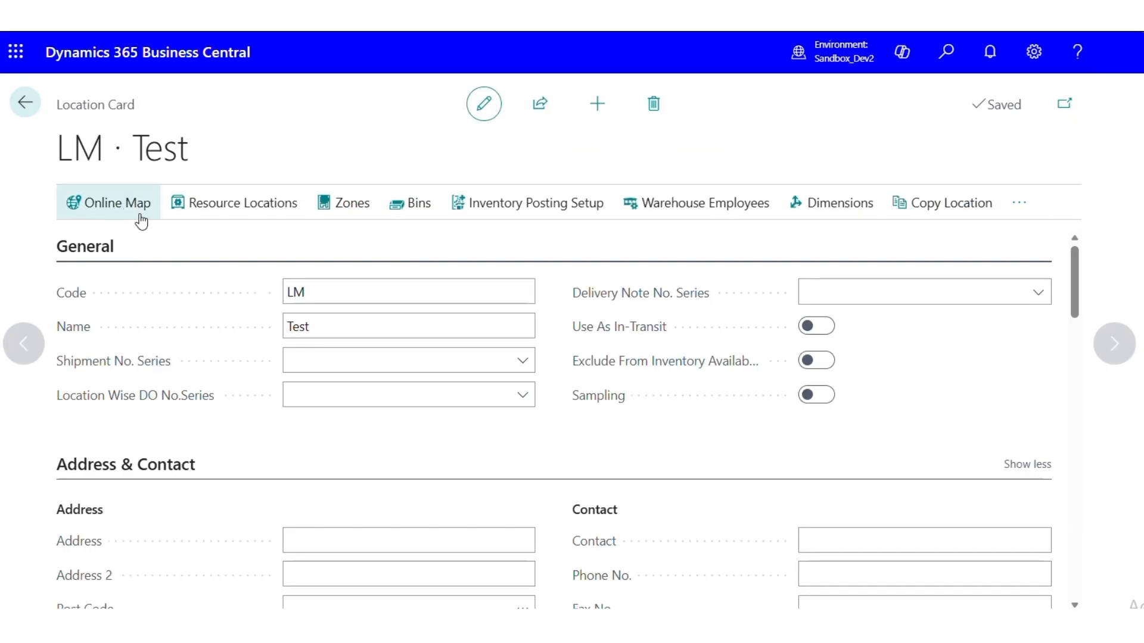
scroll(249, 333, "down", 2)
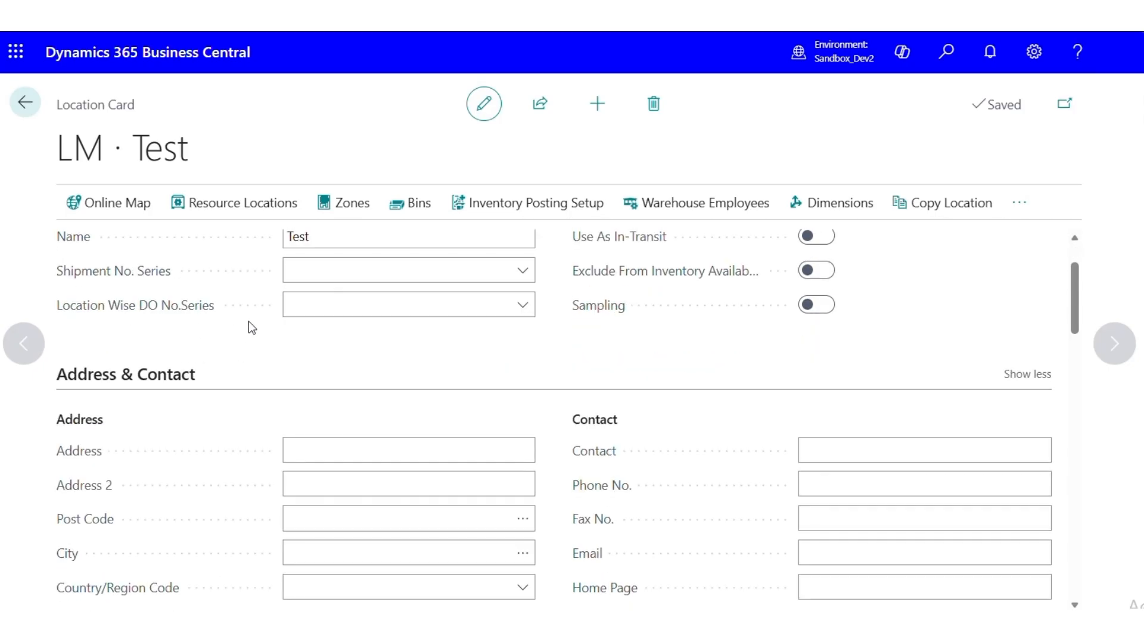
scroll(253, 322, "up", 2)
left_click(314, 389)
scroll(296, 289, "down", 10)
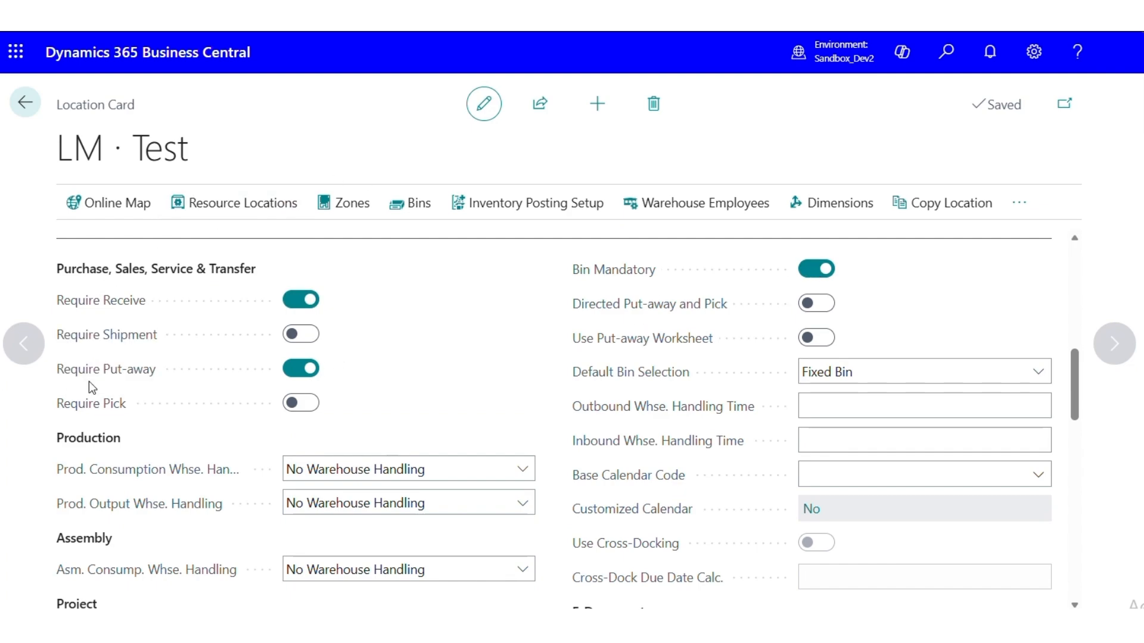
left_click(26, 111)
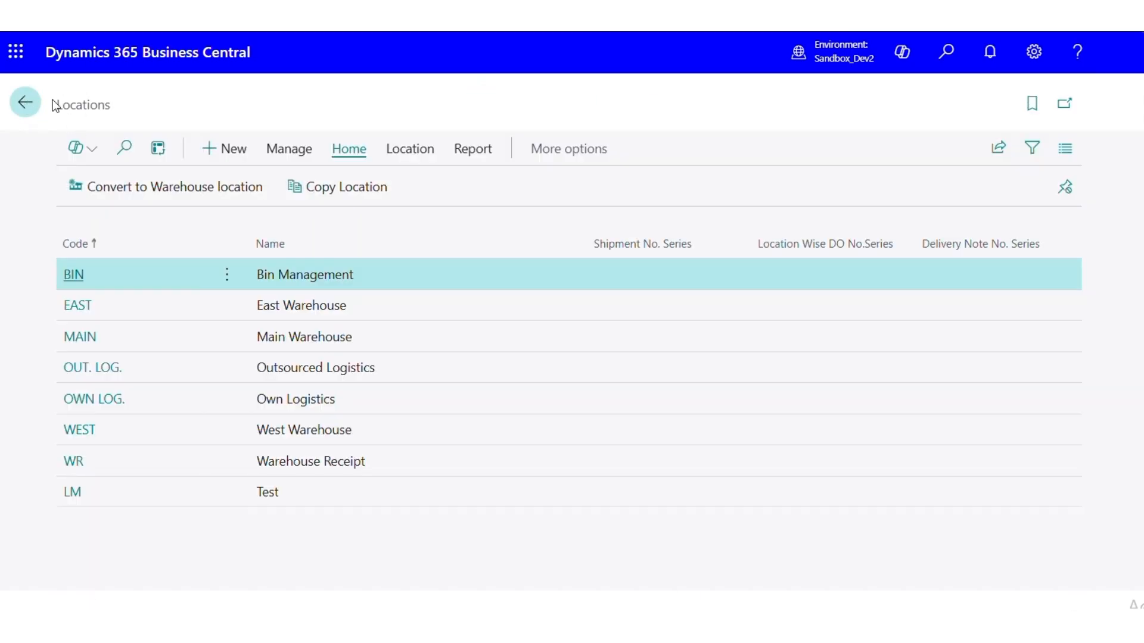
left_click(53, 104)
Search for purchase orders and open the Purchase Orders list
left_click(949, 52)
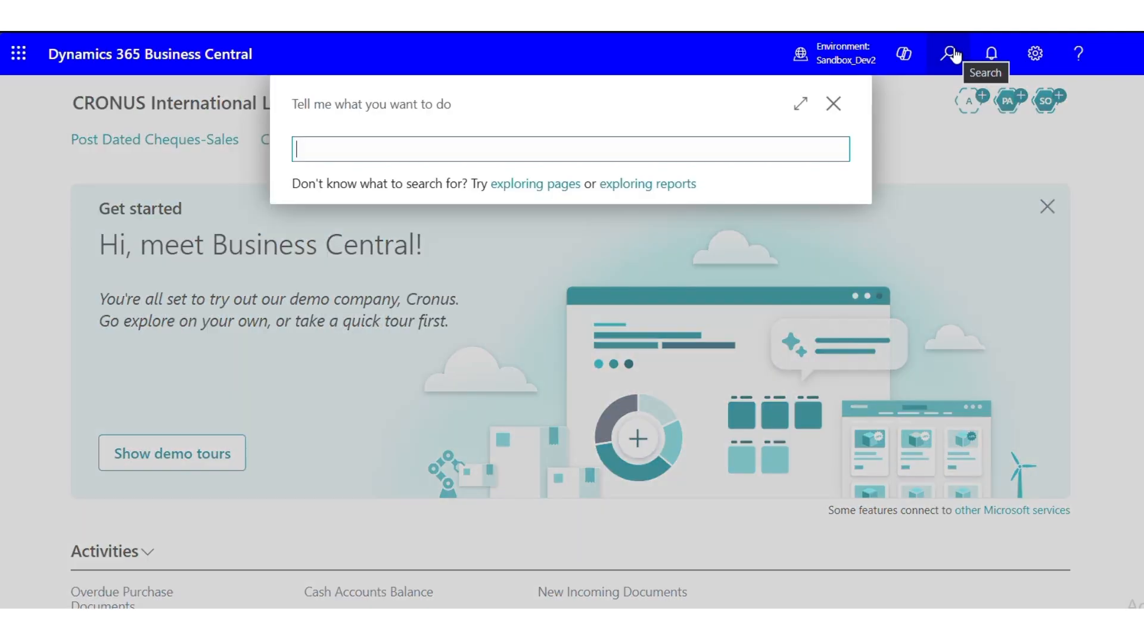
type("pur")
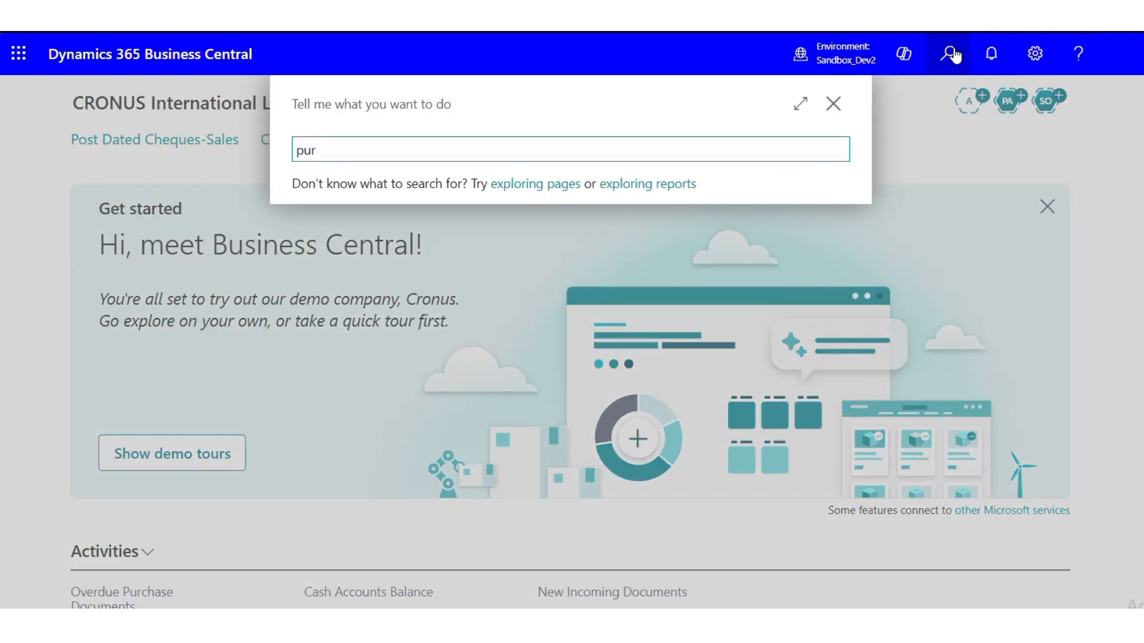
type(" or")
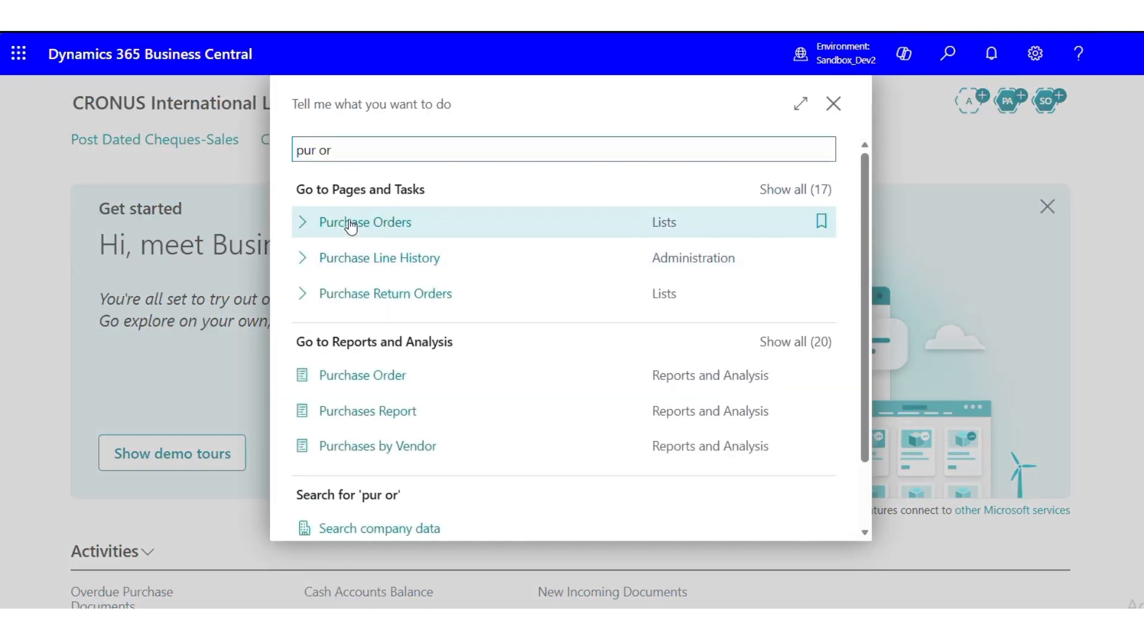
left_click(351, 223)
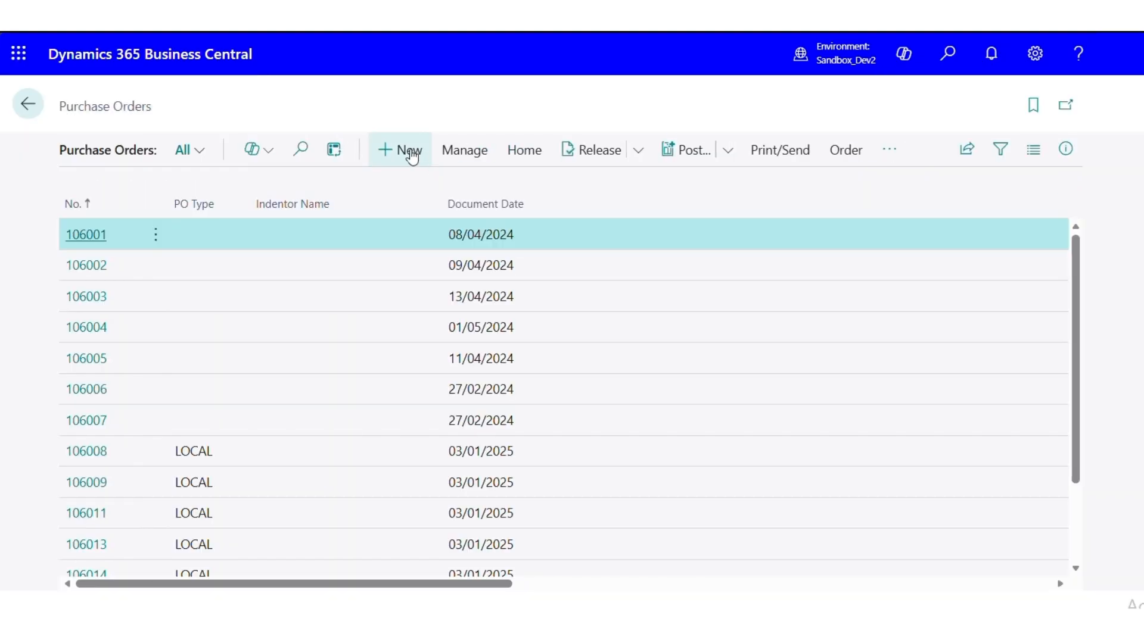
Create a new purchase order for the vendor Nod Publishers with the order type Local
left_click(412, 155)
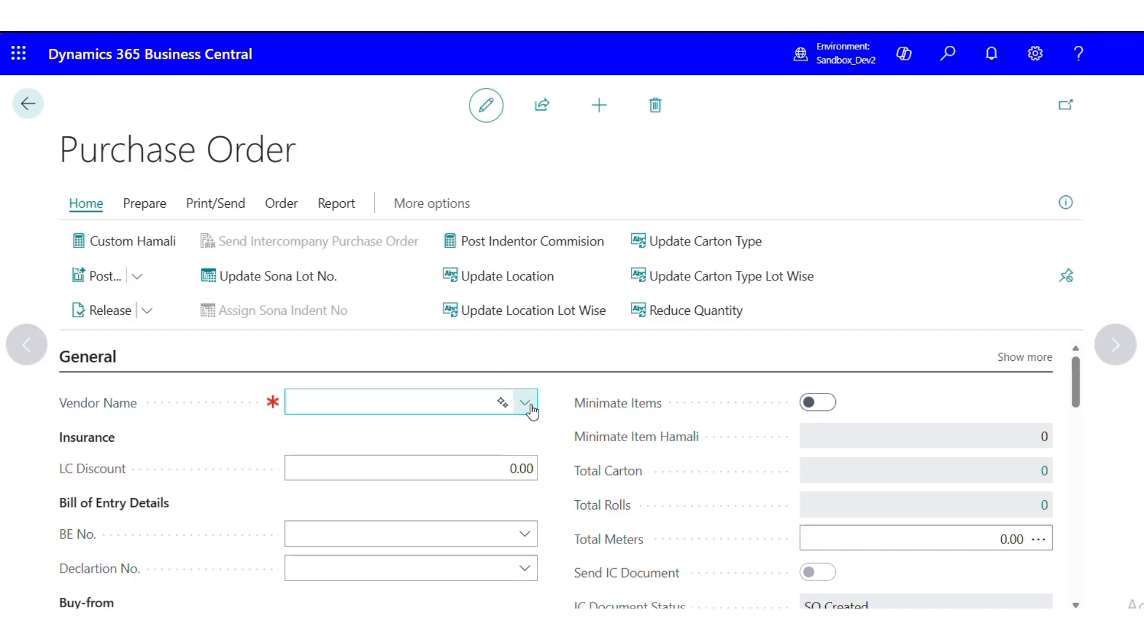
left_click(525, 404)
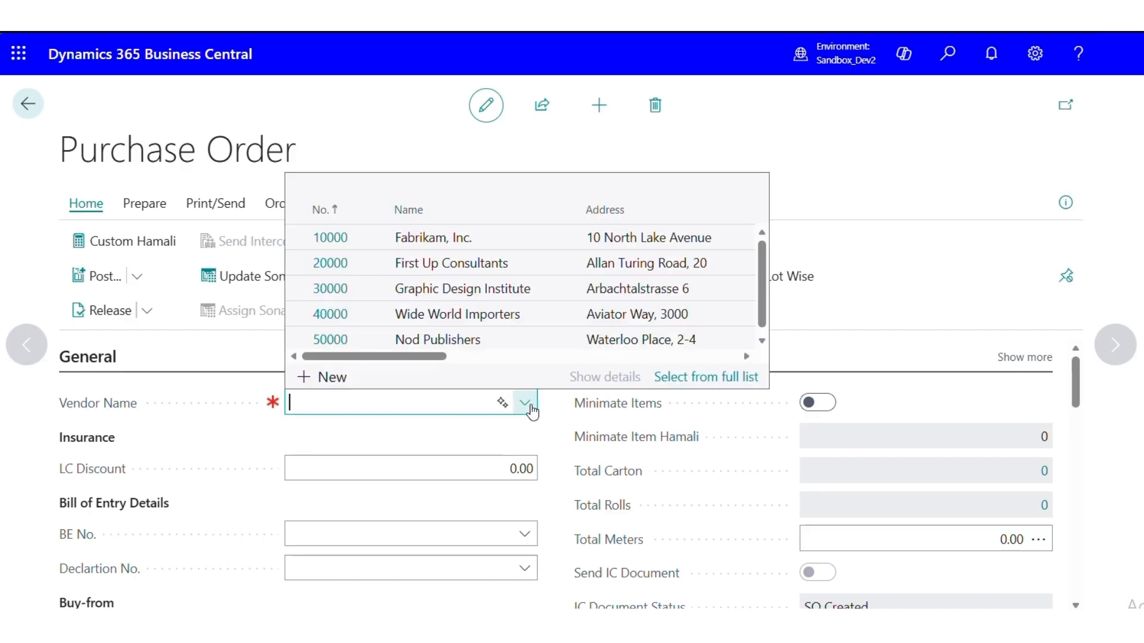
left_click(497, 341)
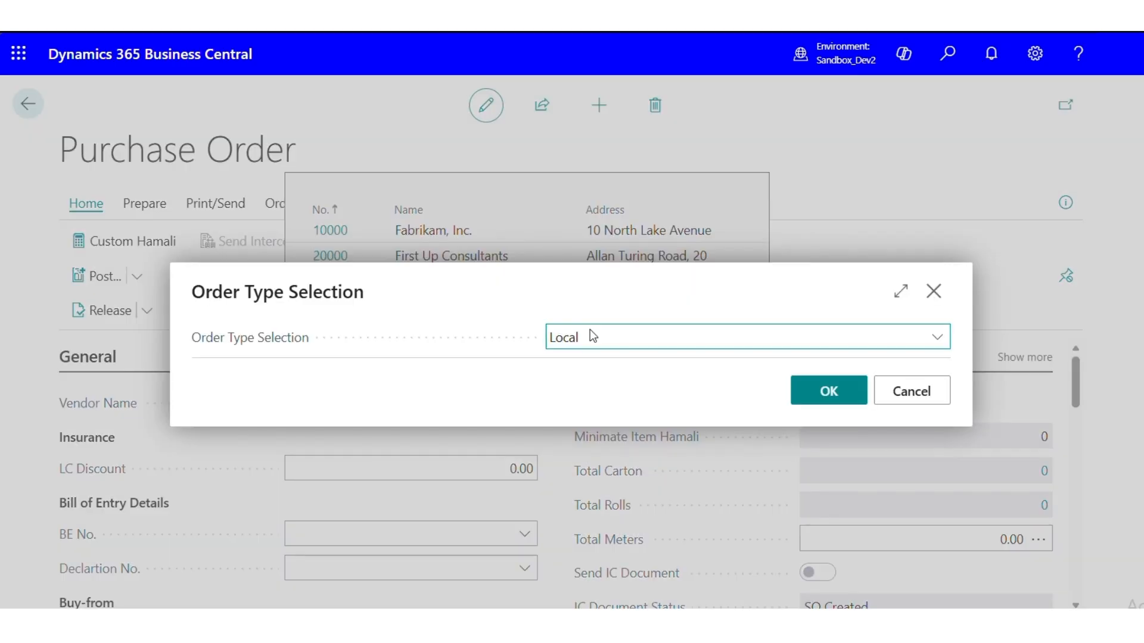
left_click(843, 405)
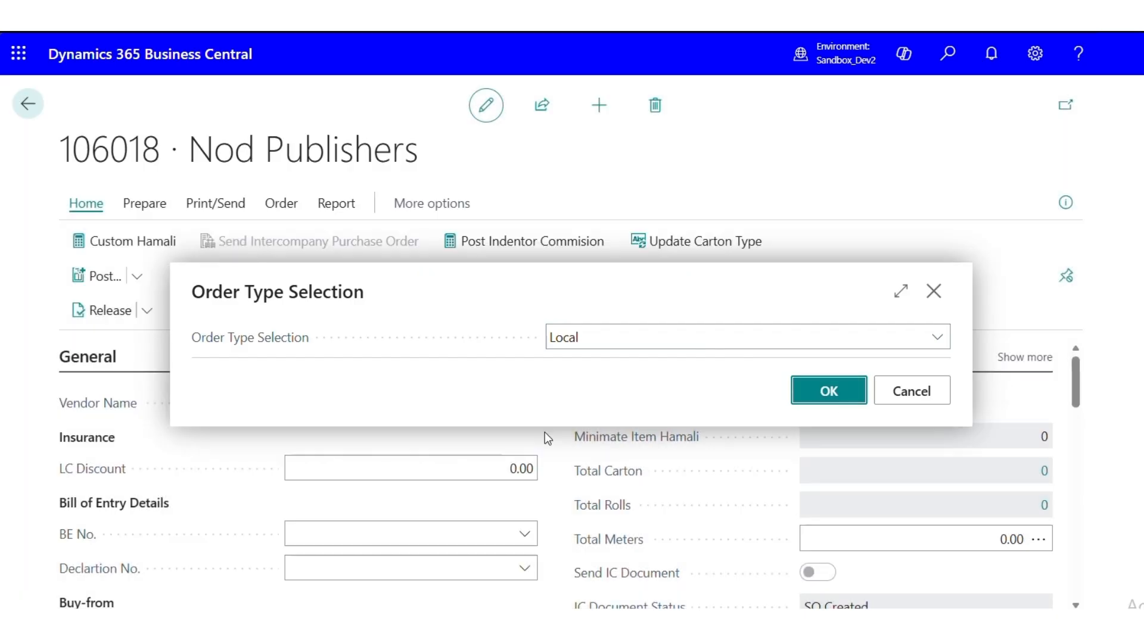
Set the purchase order's vendor invoice number to 6969
scroll(545, 442, "down", 6)
scroll(546, 442, "up", 3)
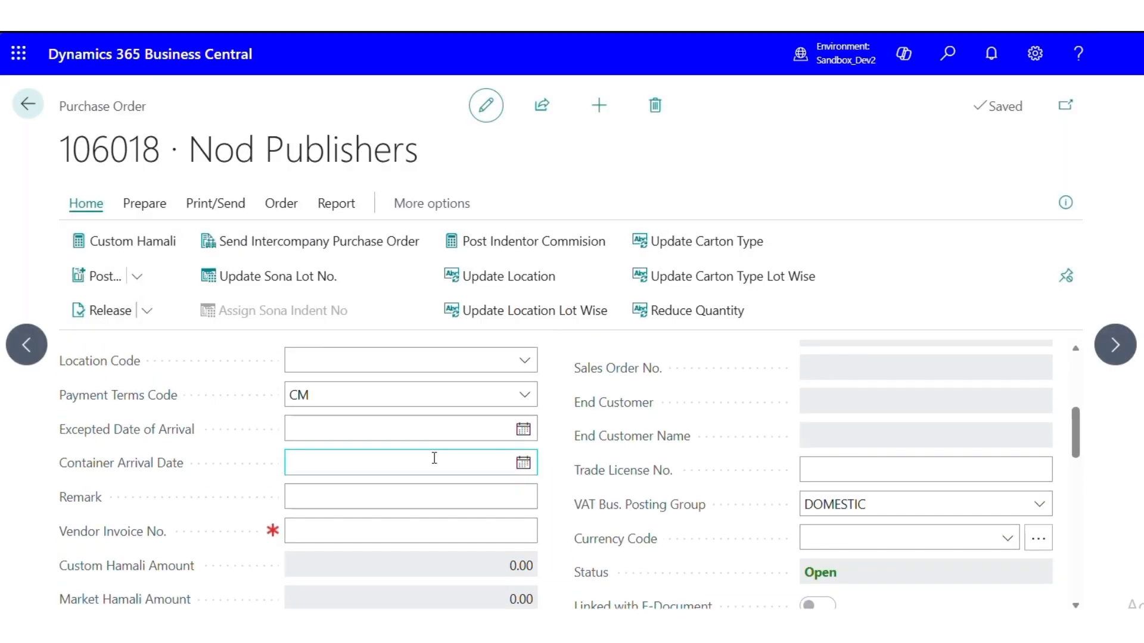
left_click(381, 536)
type("69")
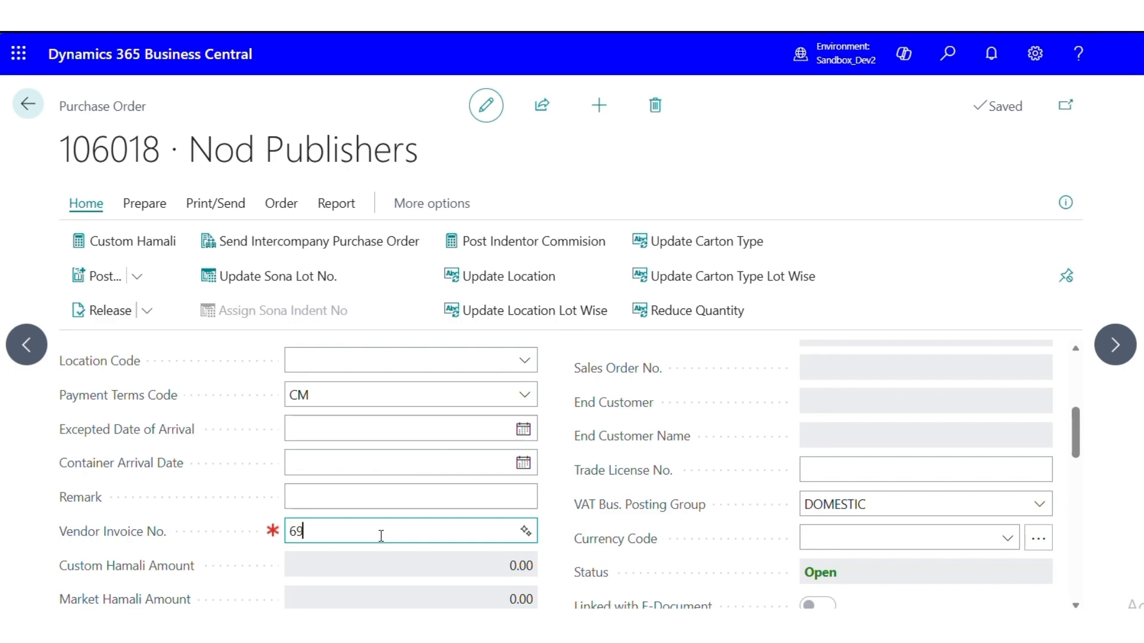
type("69")
key("Tab")
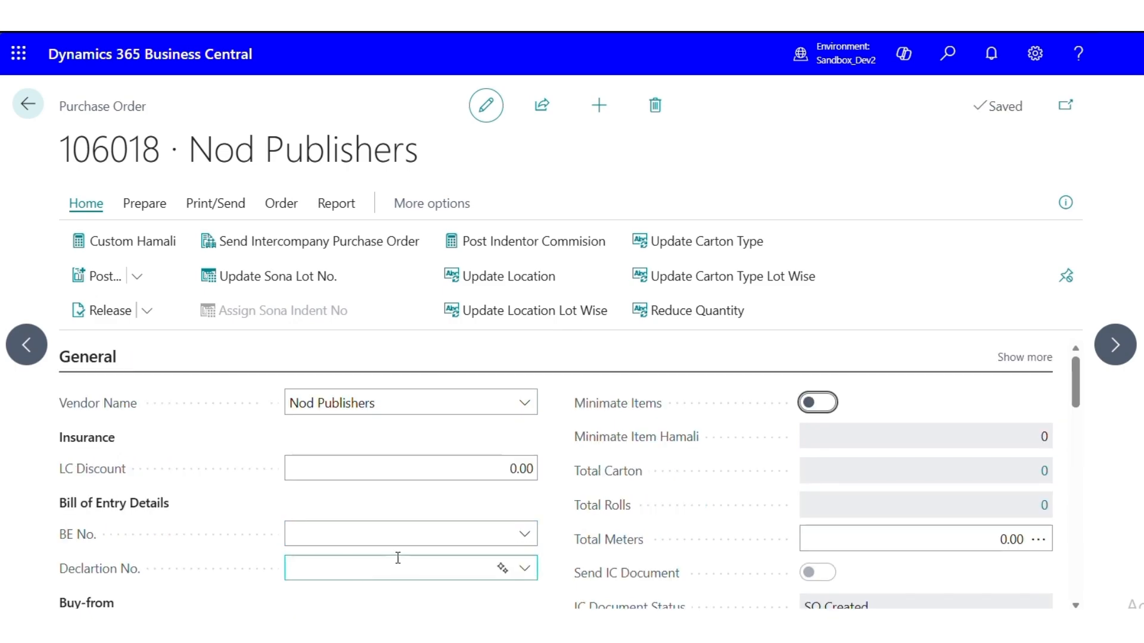
Add item 1900-S, the black PARIS Guest Chair, to the first order line with a quantity of 2
scroll(414, 528, "down", 10)
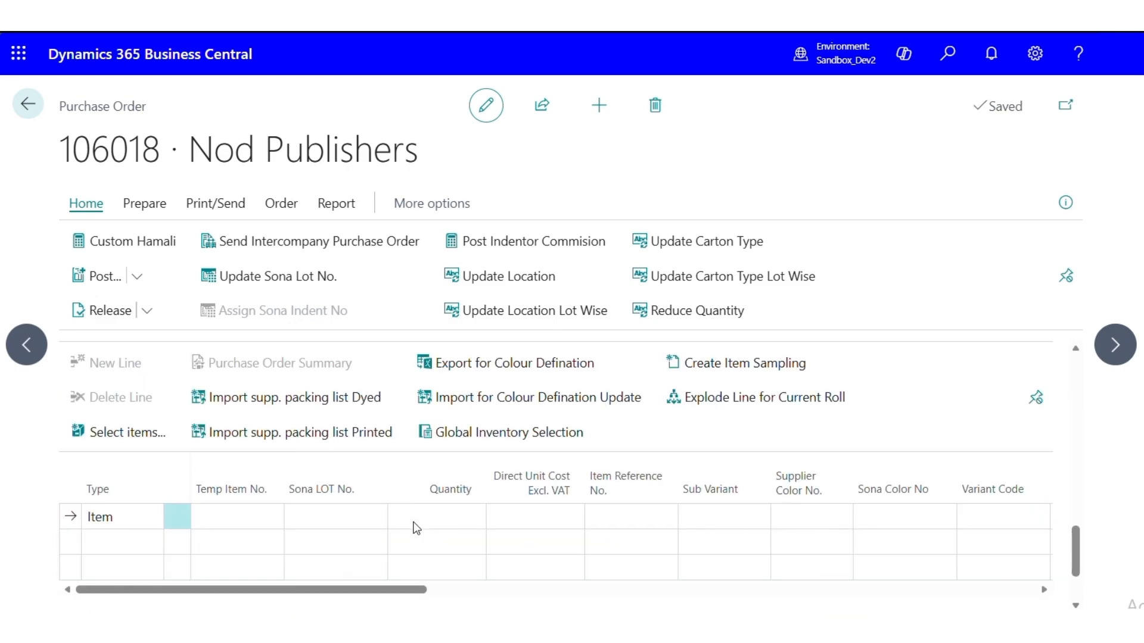
left_click(262, 519)
left_click(269, 518)
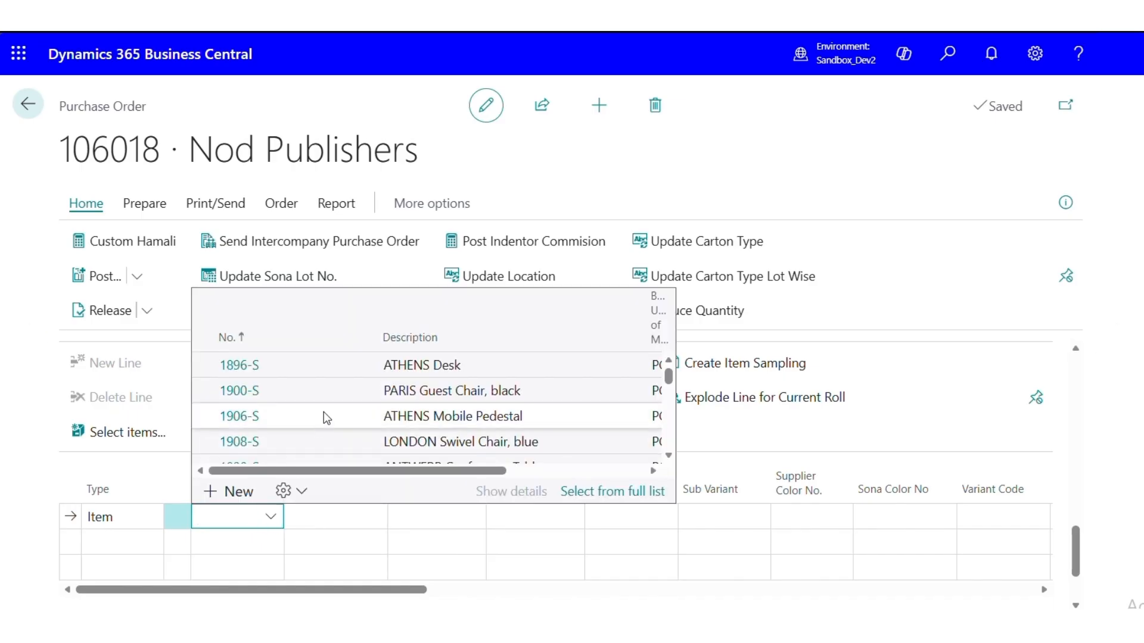
scroll(323, 413, "down", 3)
scroll(323, 411, "up", 3)
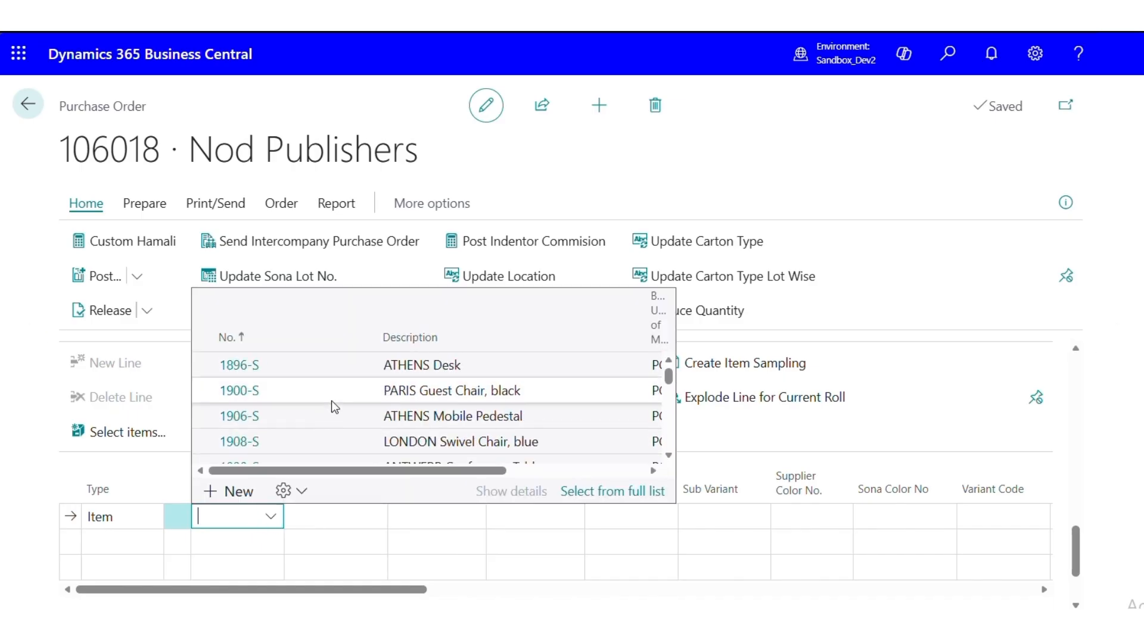
key("Down")
key("Down")
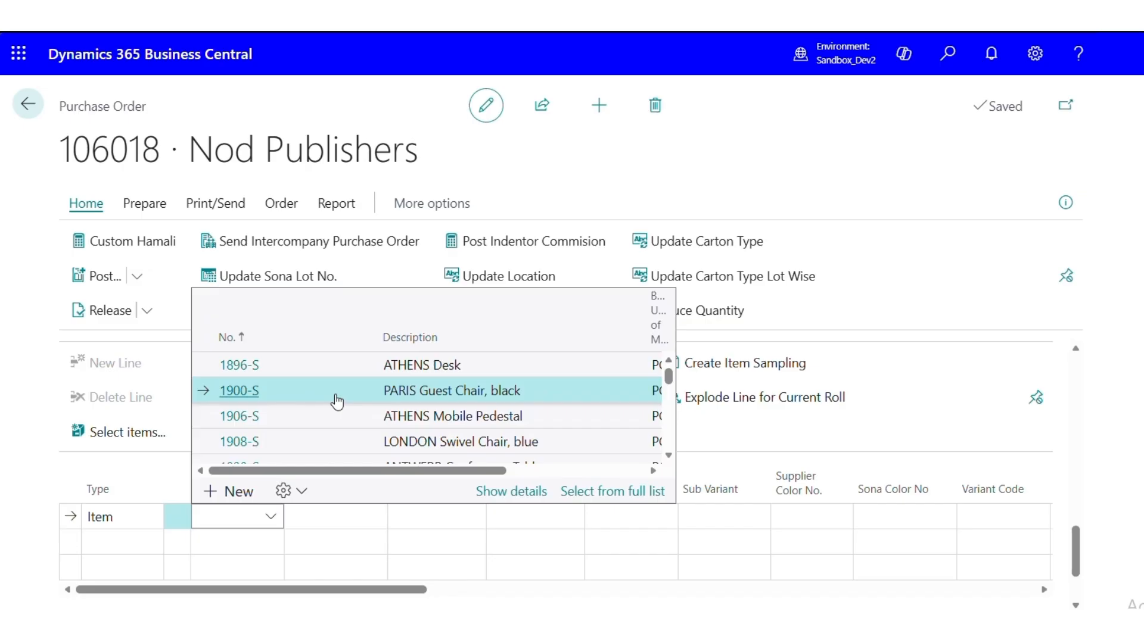
key("Return")
left_click(424, 520)
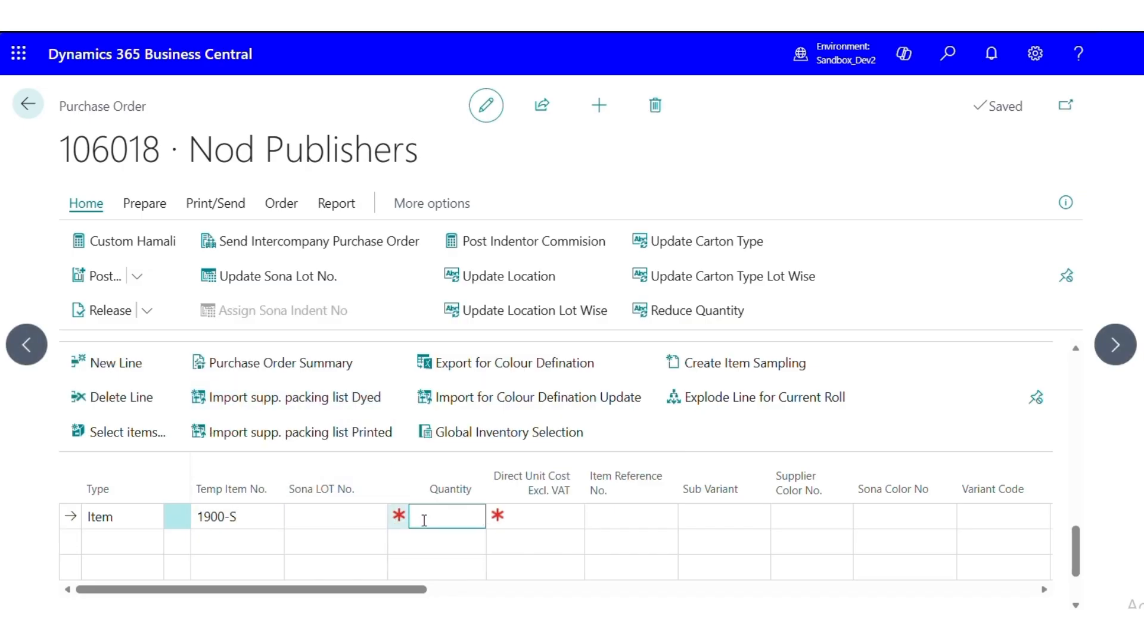
type("2")
key("Tab")
Set the location code of the PARIS Guest Chair order line to LM
left_click_drag(409, 592, 639, 605)
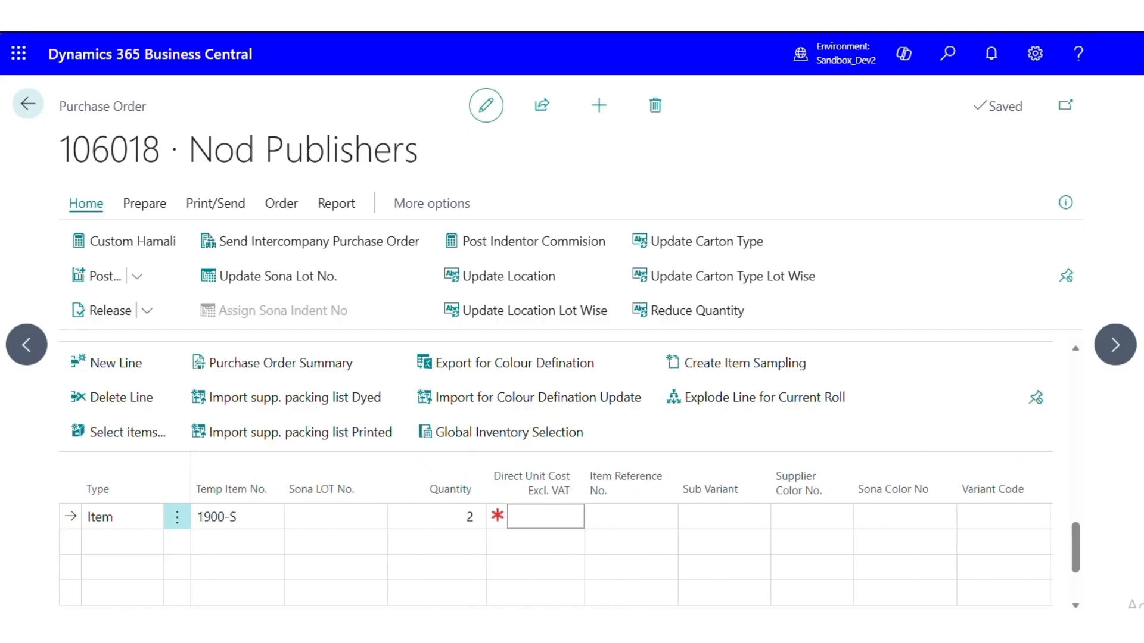
scroll(417, 572, "down", 2)
left_click_drag(399, 527, 781, 546)
left_click(606, 425)
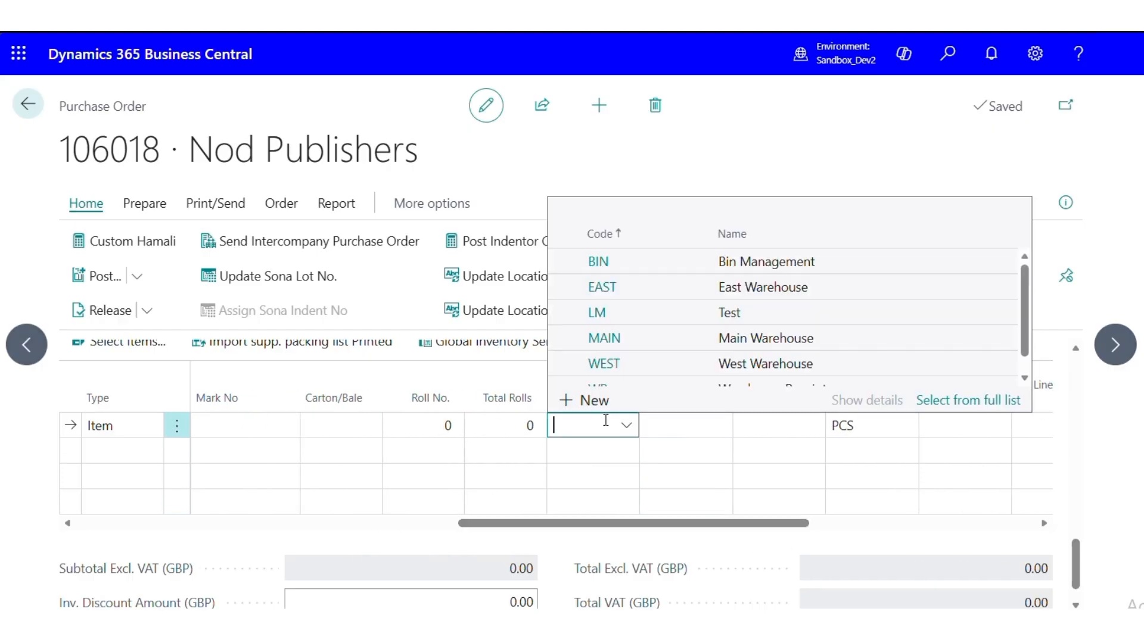
left_click(688, 311)
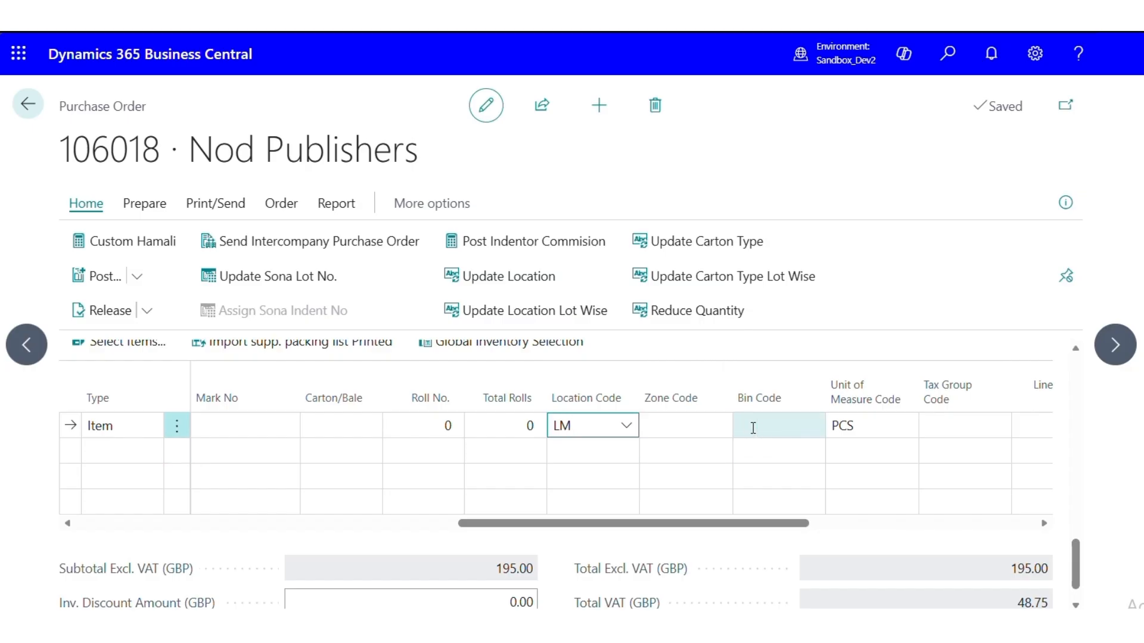
Release the Nod Publishers purchase order
left_click_drag(746, 523, 292, 542)
scroll(289, 438, "down", 1)
scroll(288, 432, "up", 8)
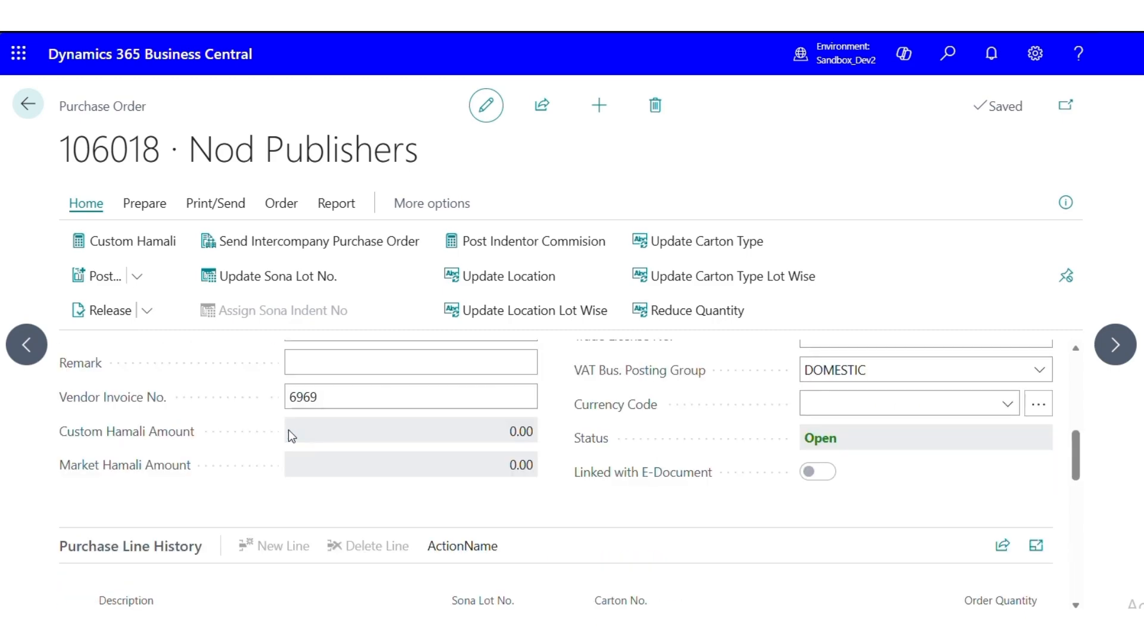
left_click(100, 314)
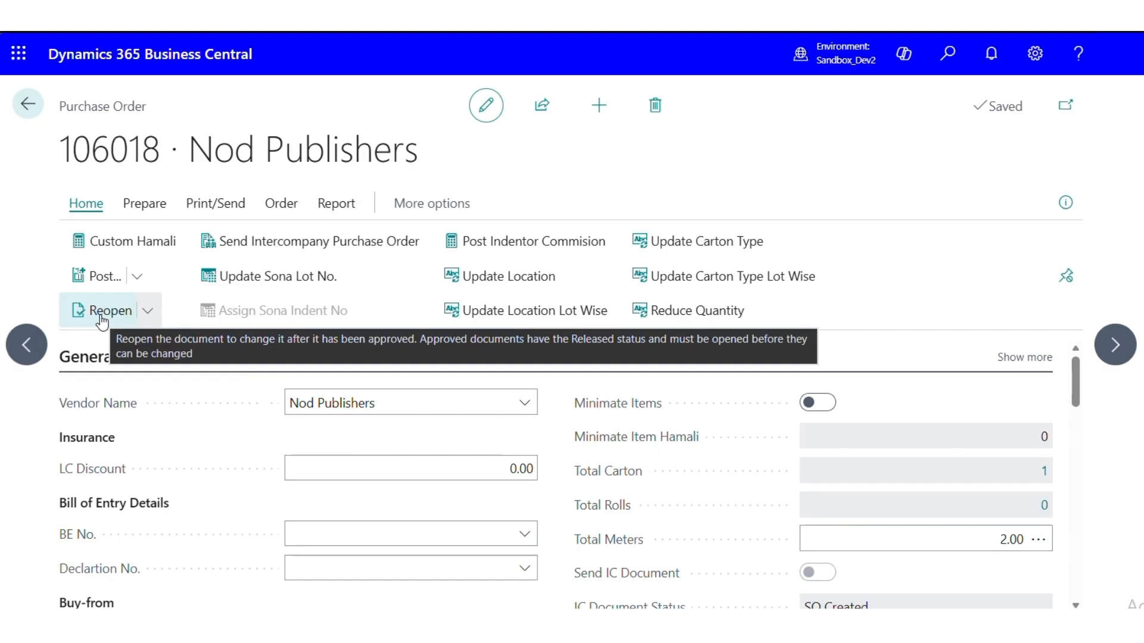
Leave the purchase orders, then search for warehouse receipts and open the Warehouse Receipts list
left_click(25, 112)
left_click(25, 112)
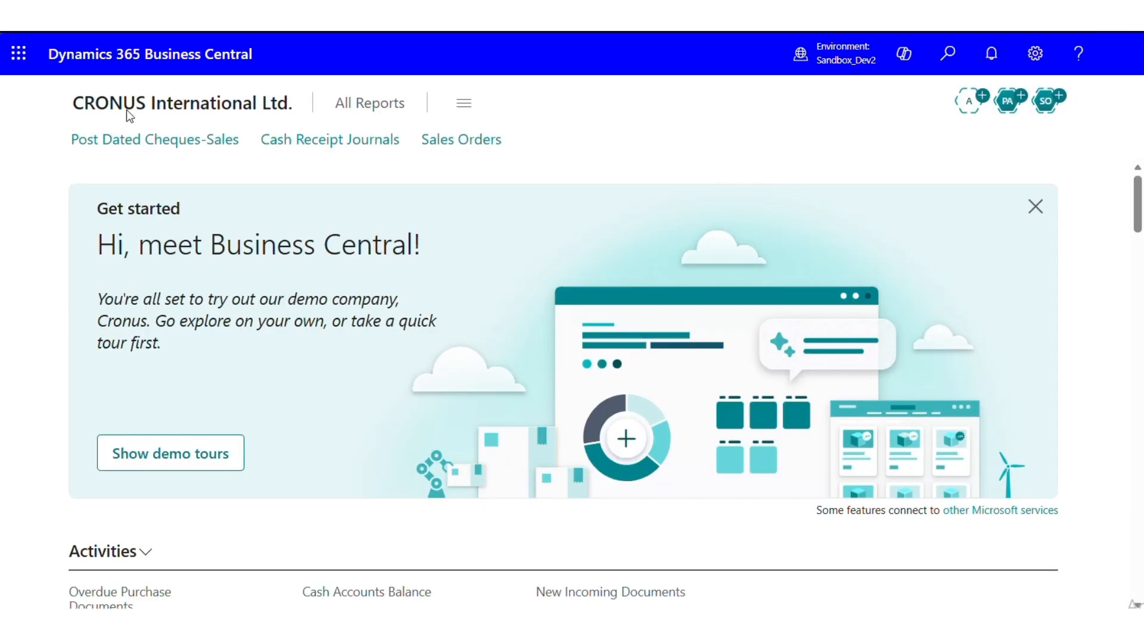
left_click(946, 56)
type("war")
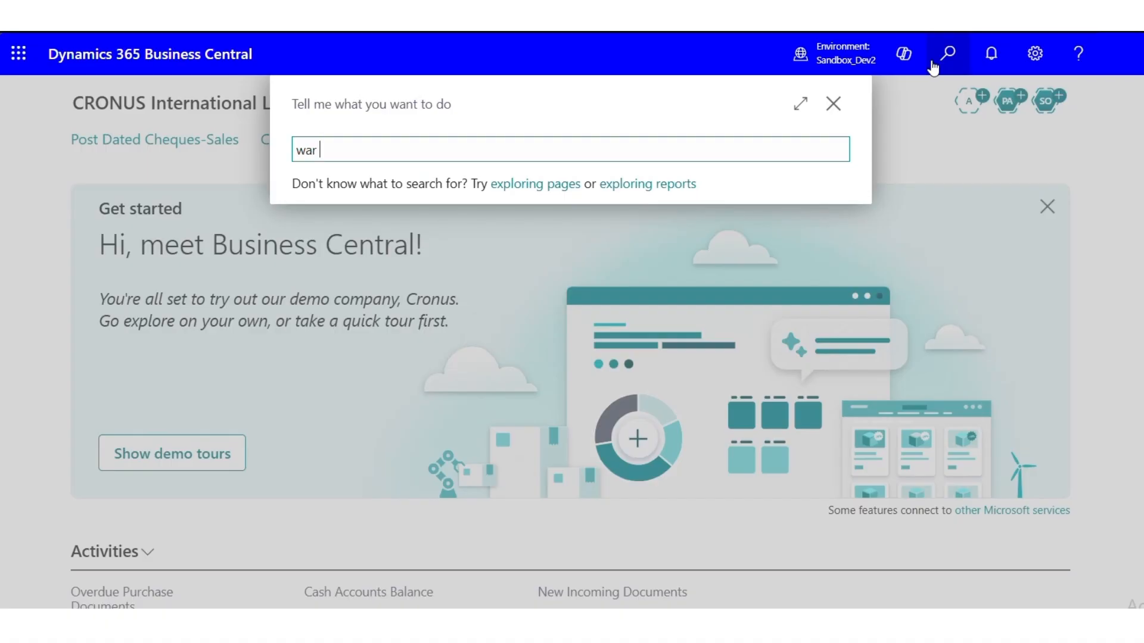
type(" rec")
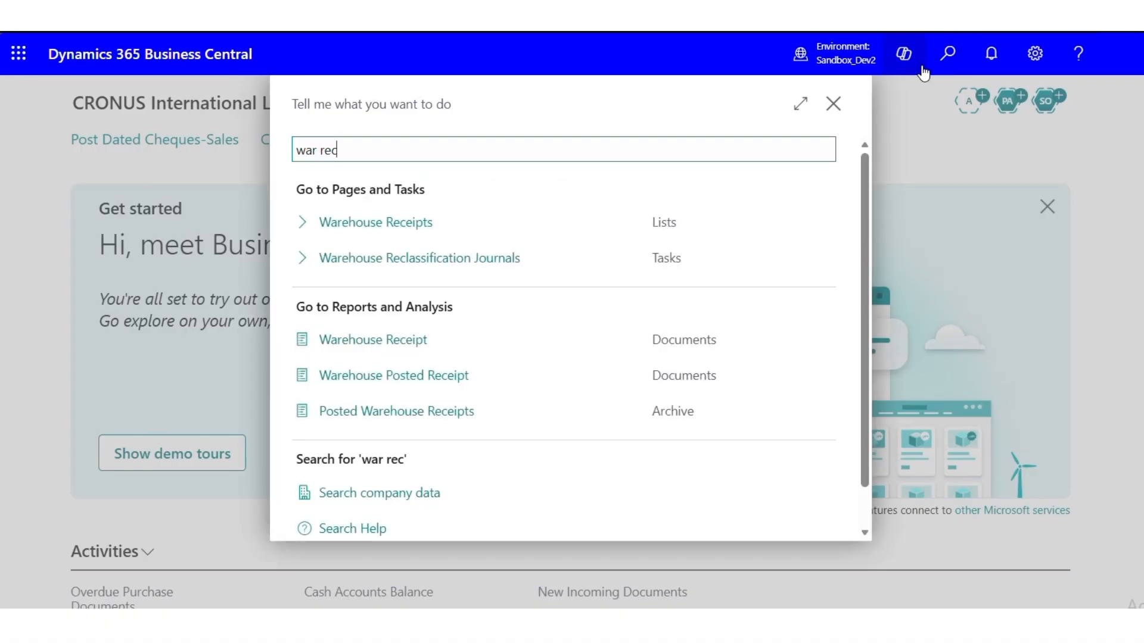
left_click(398, 221)
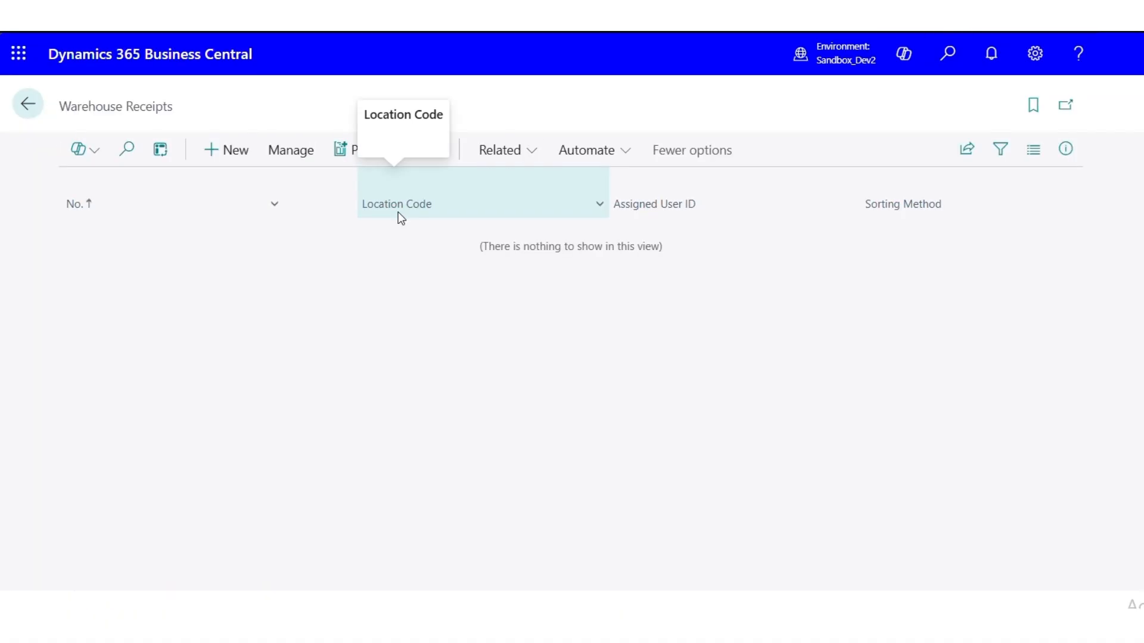
Create a new warehouse receipt numbered from its number series and set its location code to LM
left_click(237, 153)
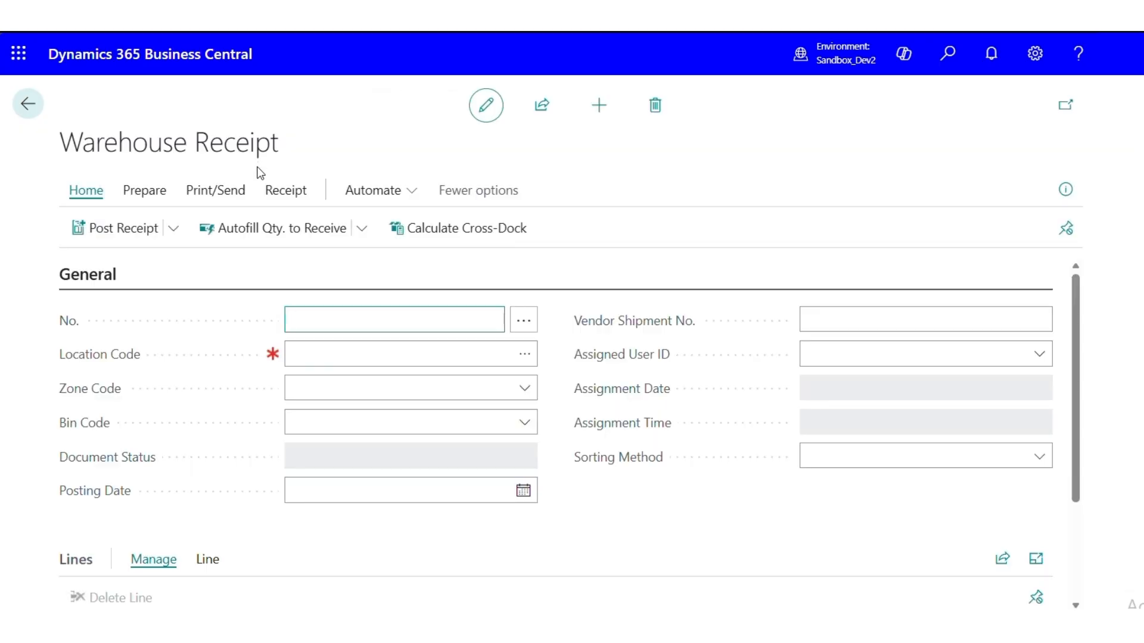
left_click(525, 325)
left_click(831, 513)
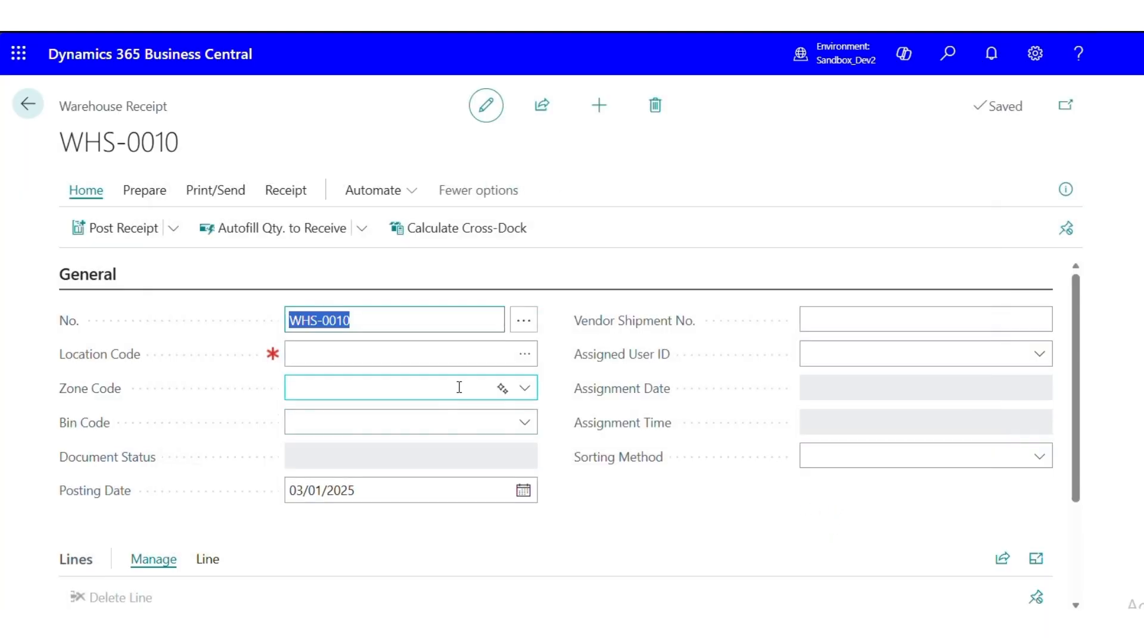
left_click(532, 361)
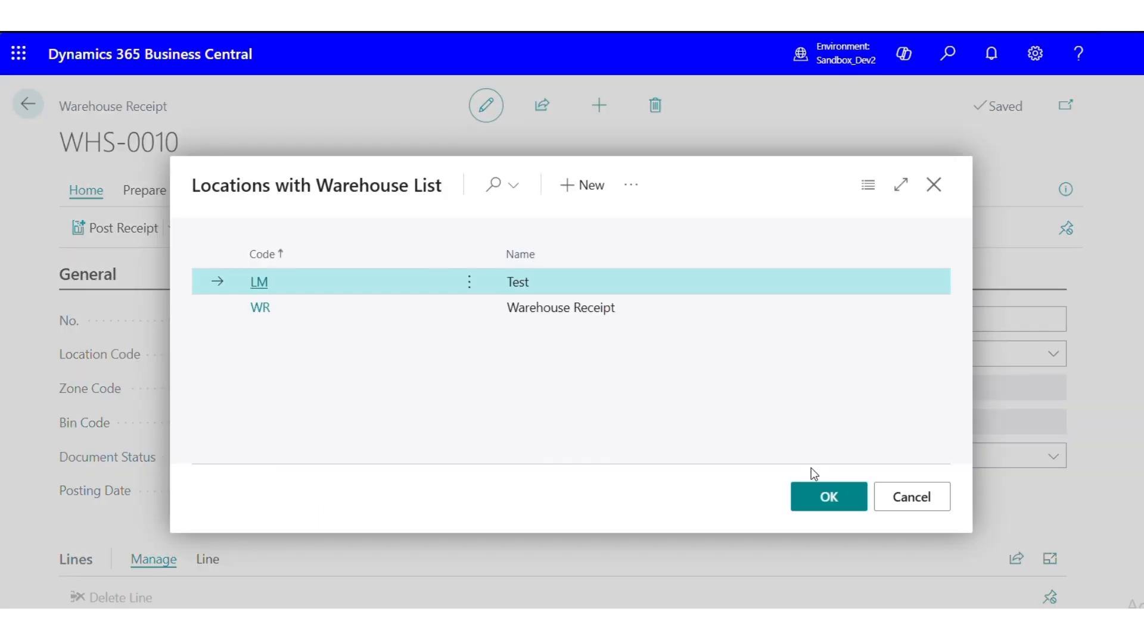
left_click(814, 504)
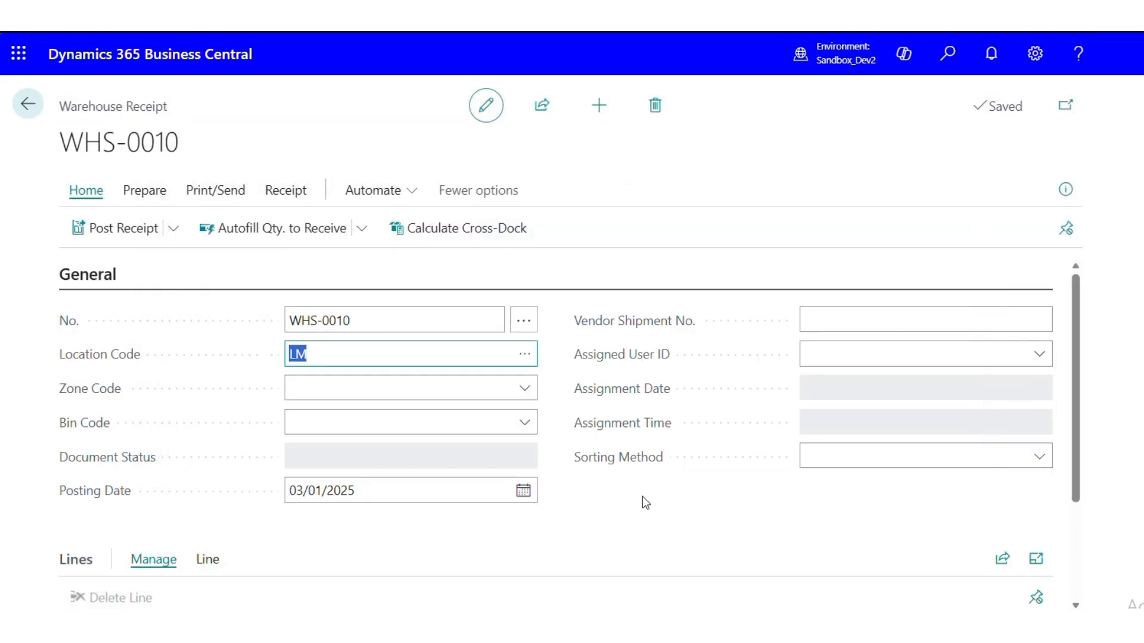
Get the released Nod Publishers purchase order as the source document for the warehouse receipt
scroll(639, 499, "down", 3)
scroll(639, 499, "up", 3)
left_click(146, 190)
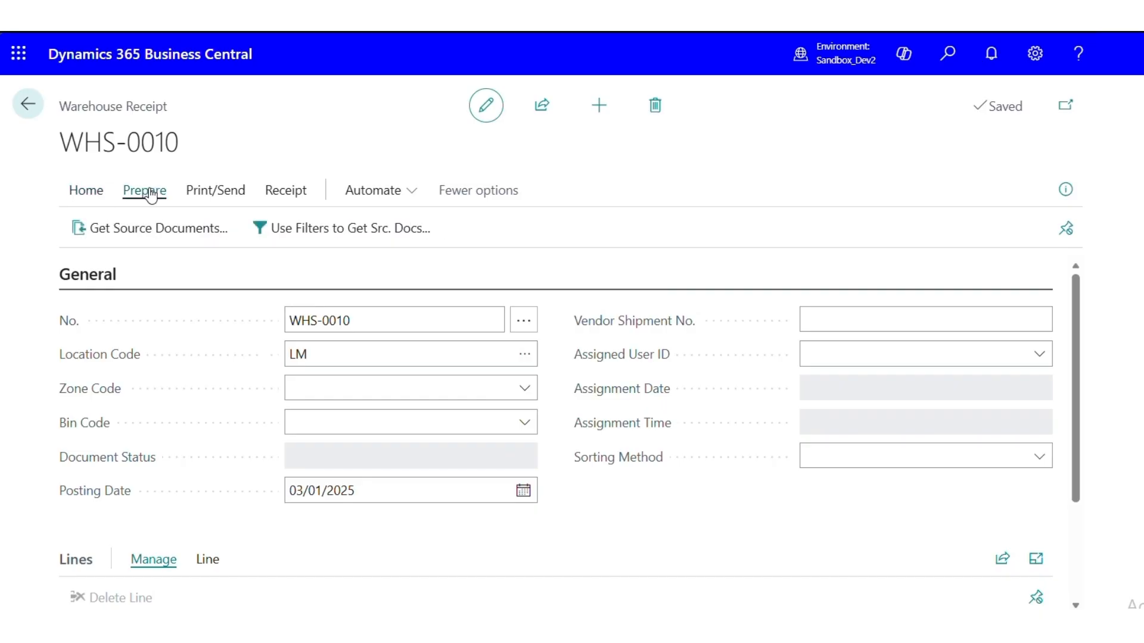
left_click(134, 237)
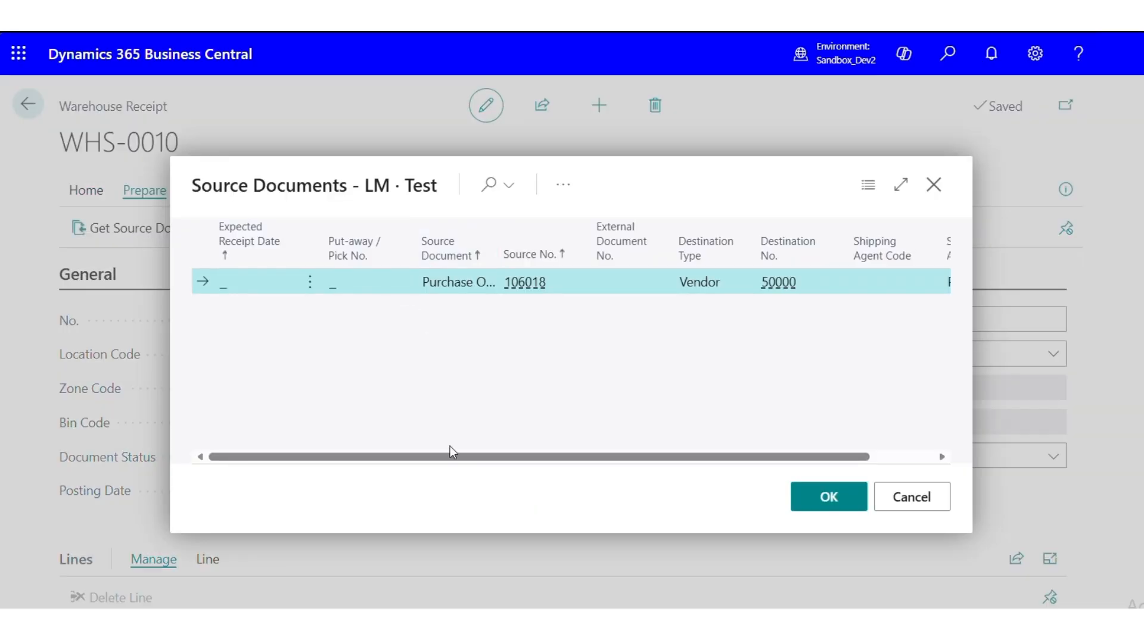
left_click(805, 498)
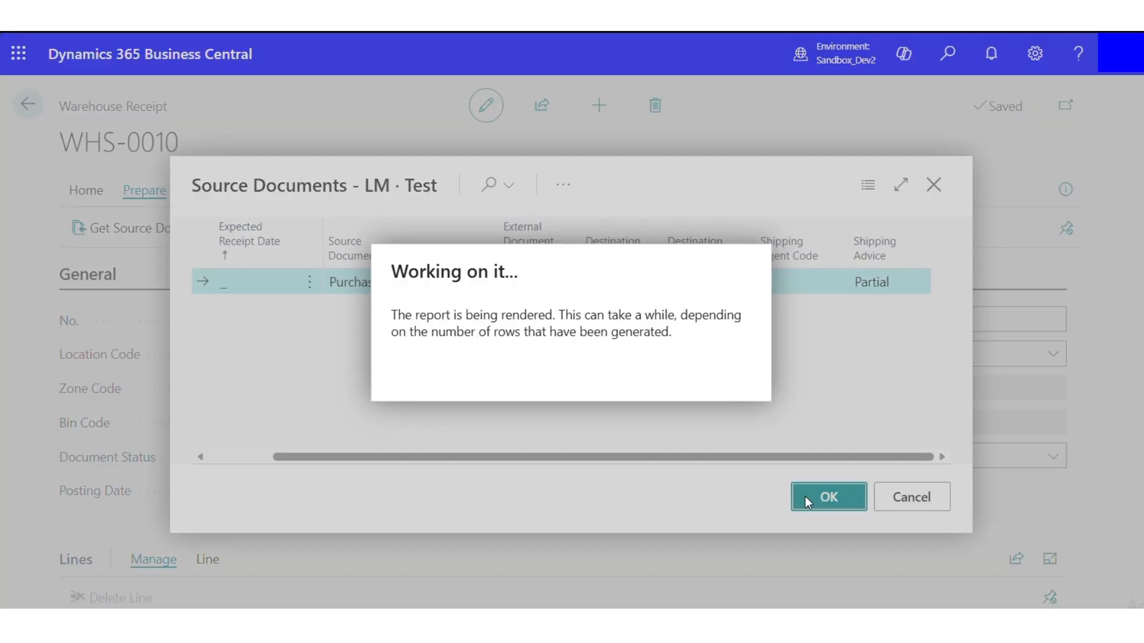
Set the bin code of the PARIS Guest Chair line on the warehouse receipt to RECEIVE
scroll(745, 524, "down", 5)
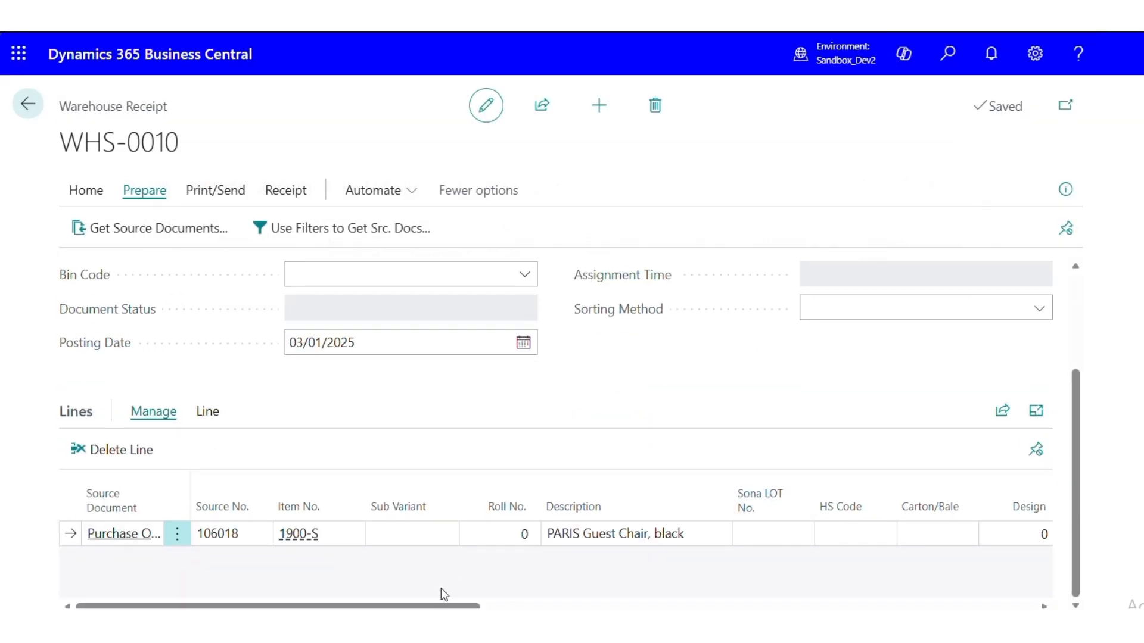
scroll(554, 534, "right", 5)
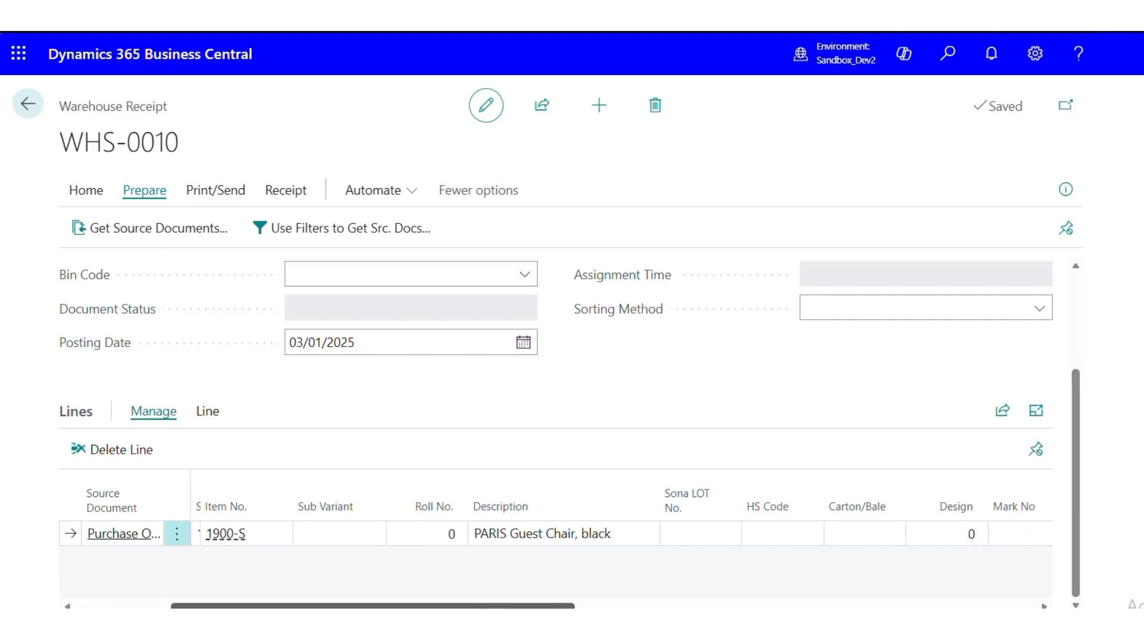
left_click(613, 534)
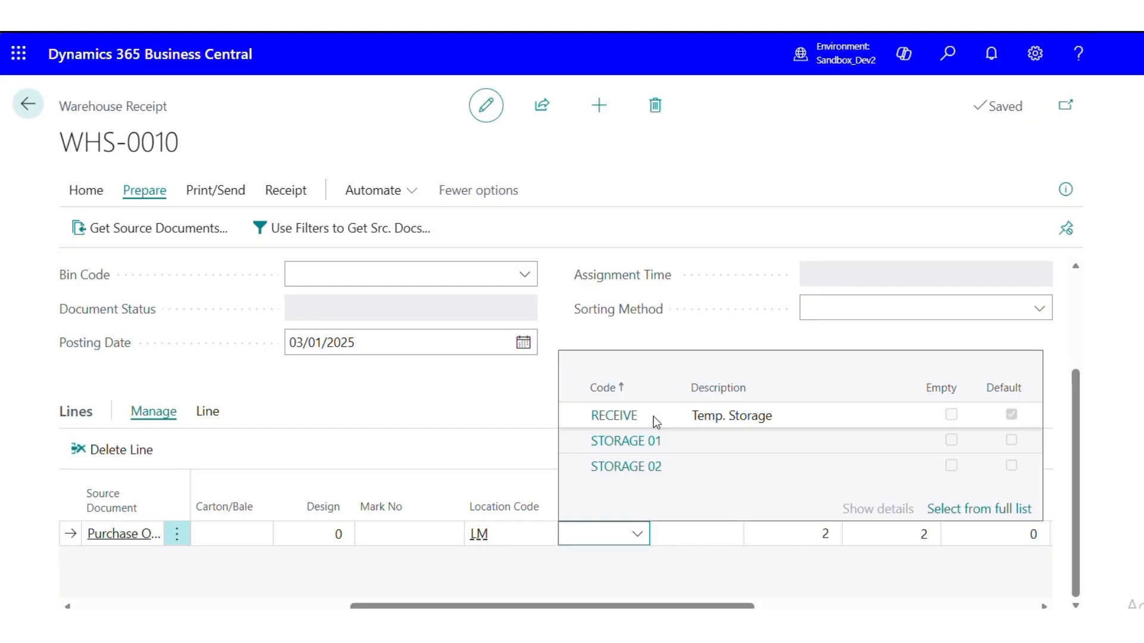
left_click(655, 420)
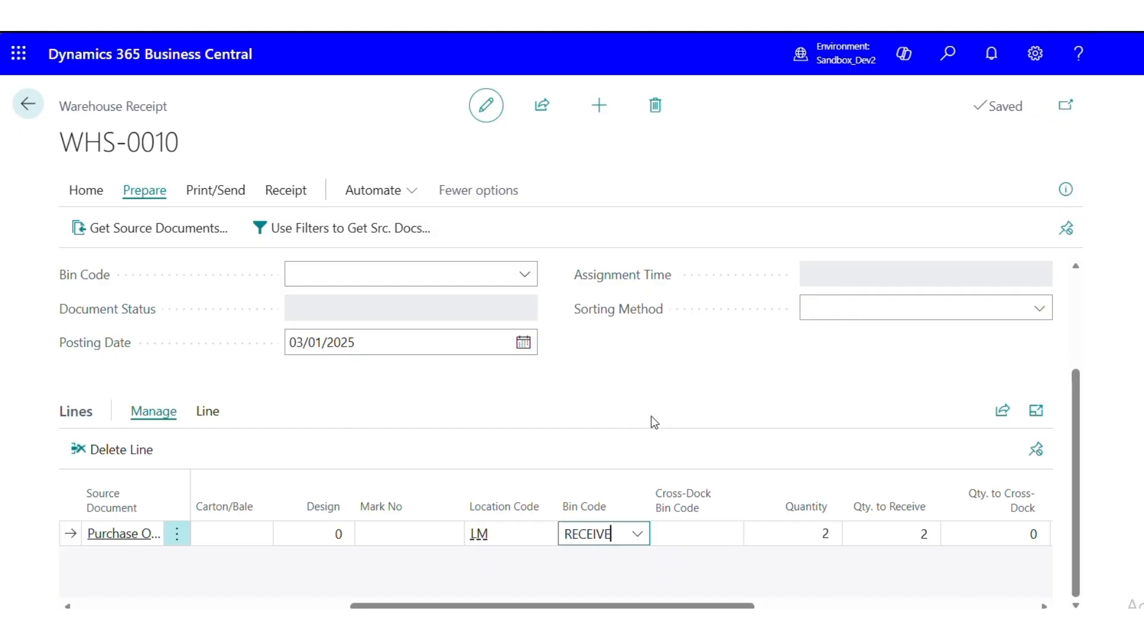
Post the warehouse receipt, accept both posting confirmations, and close the message about the posted documents
scroll(646, 420, "up", 3)
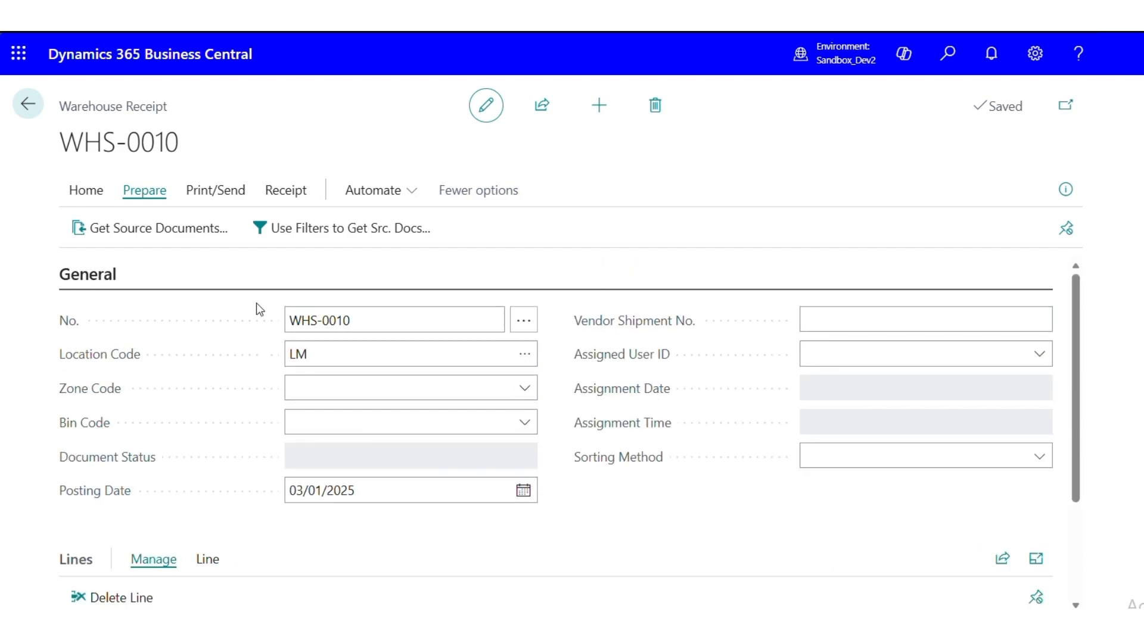
scroll(255, 307, "down", 3)
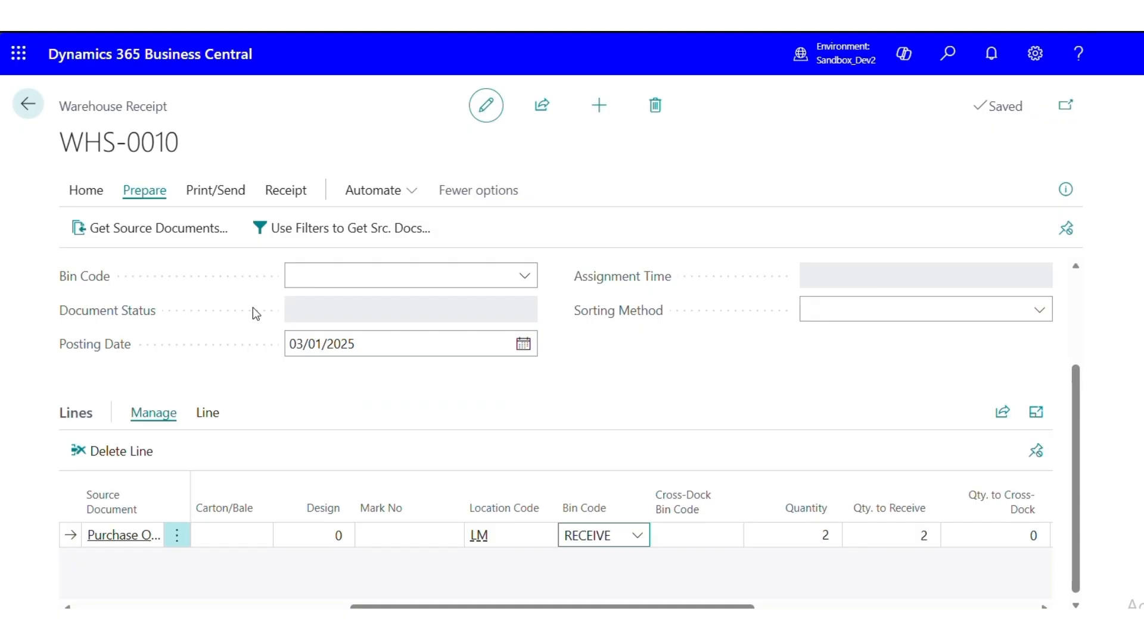
scroll(253, 308, "up", 3)
left_click(88, 191)
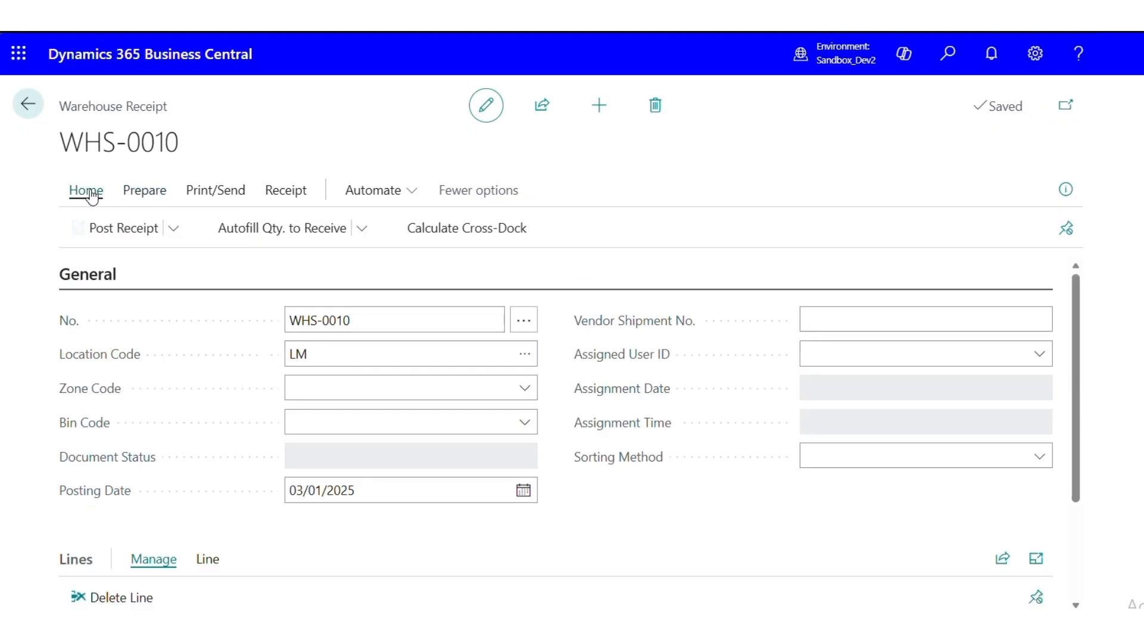
left_click(132, 225)
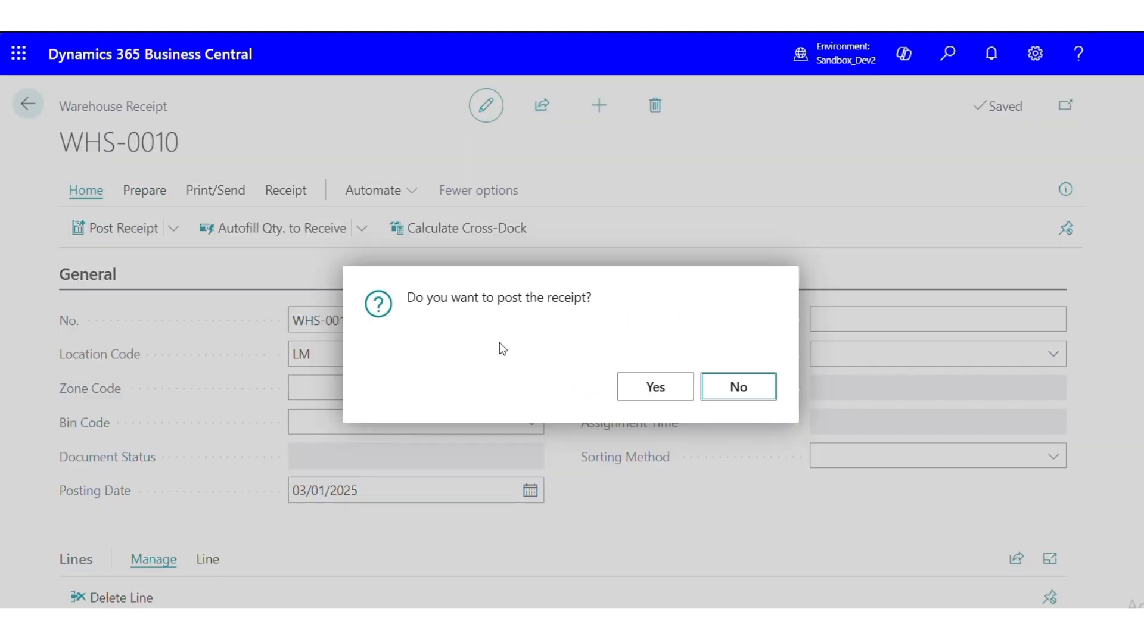
left_click(668, 391)
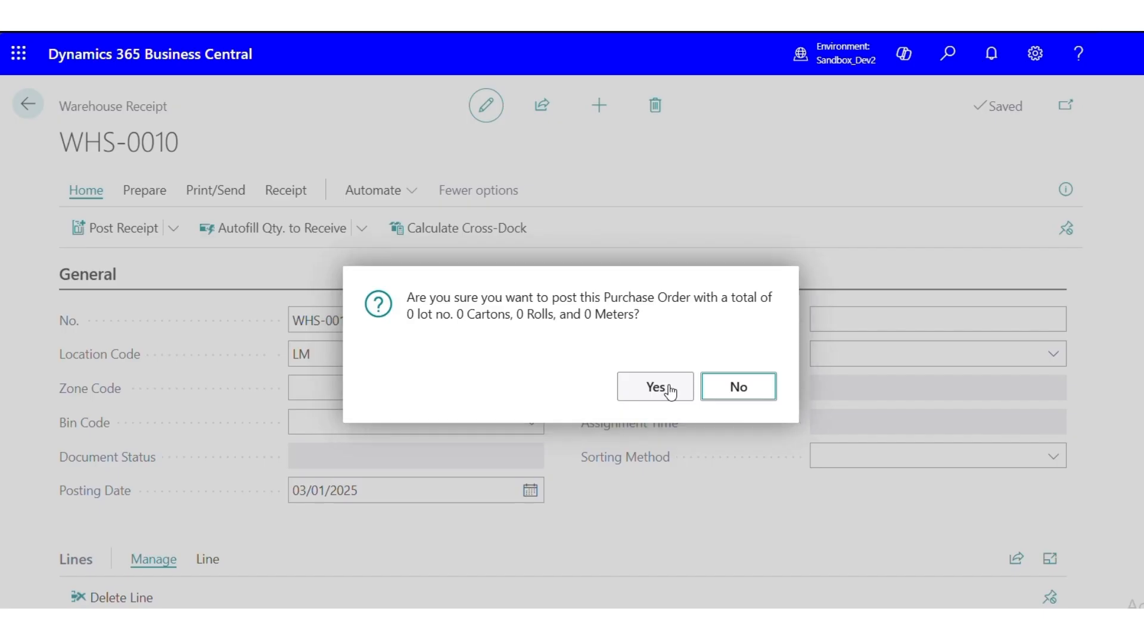
left_click(668, 390)
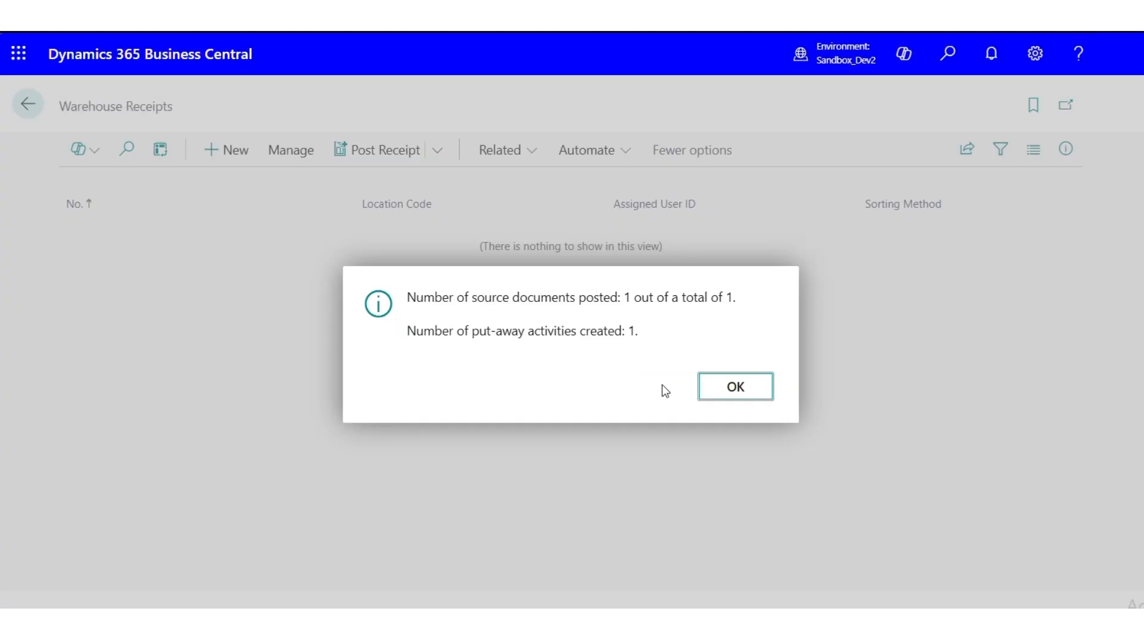
left_click_drag(405, 301, 719, 311)
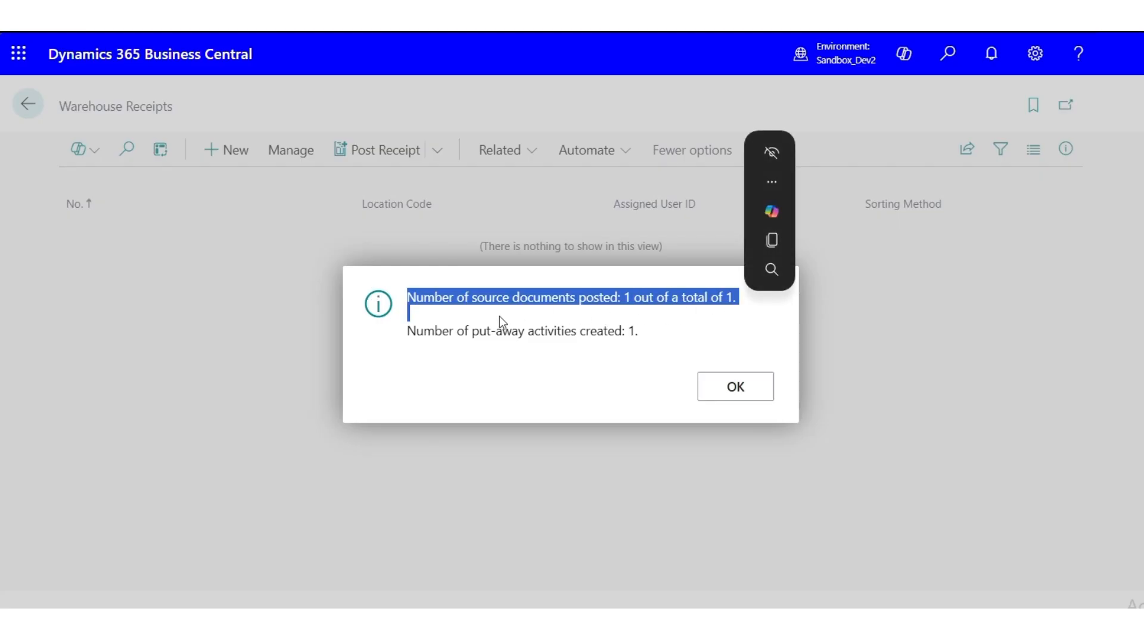
left_click_drag(417, 331, 539, 336)
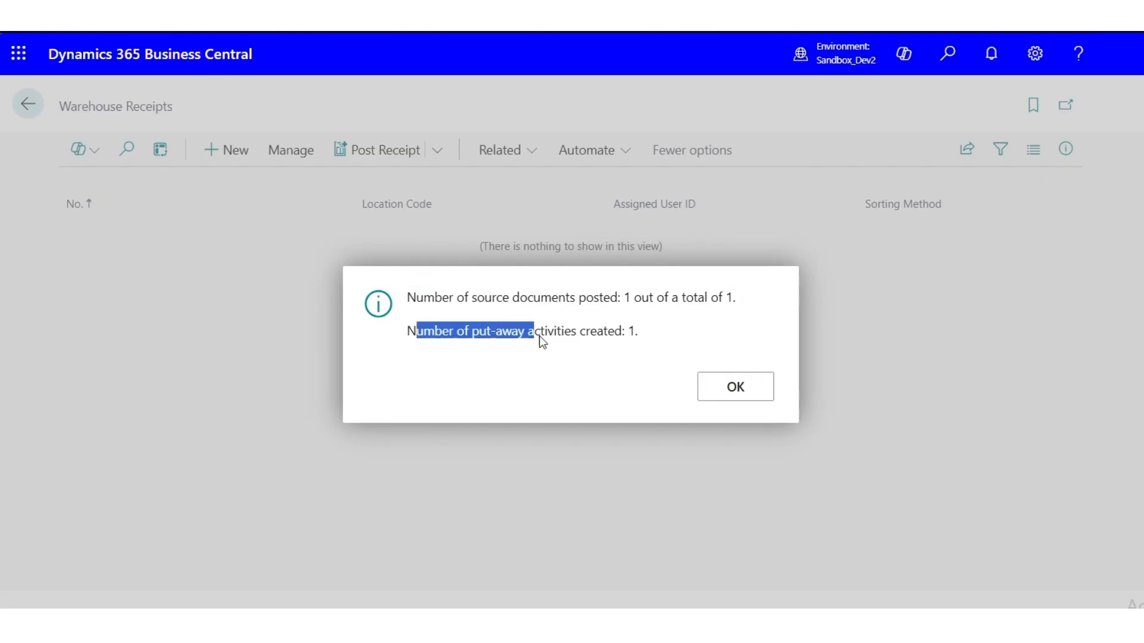
left_click(627, 334)
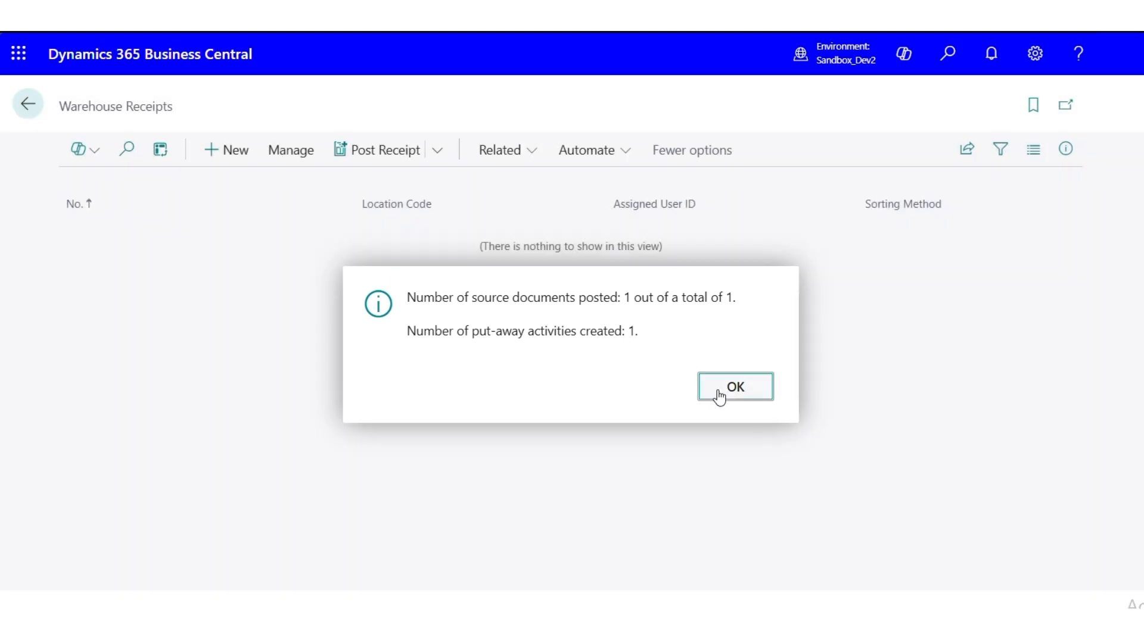
left_click(723, 392)
Search for warehouse put-aways and open the put-away for location LM
left_click(946, 66)
type("w")
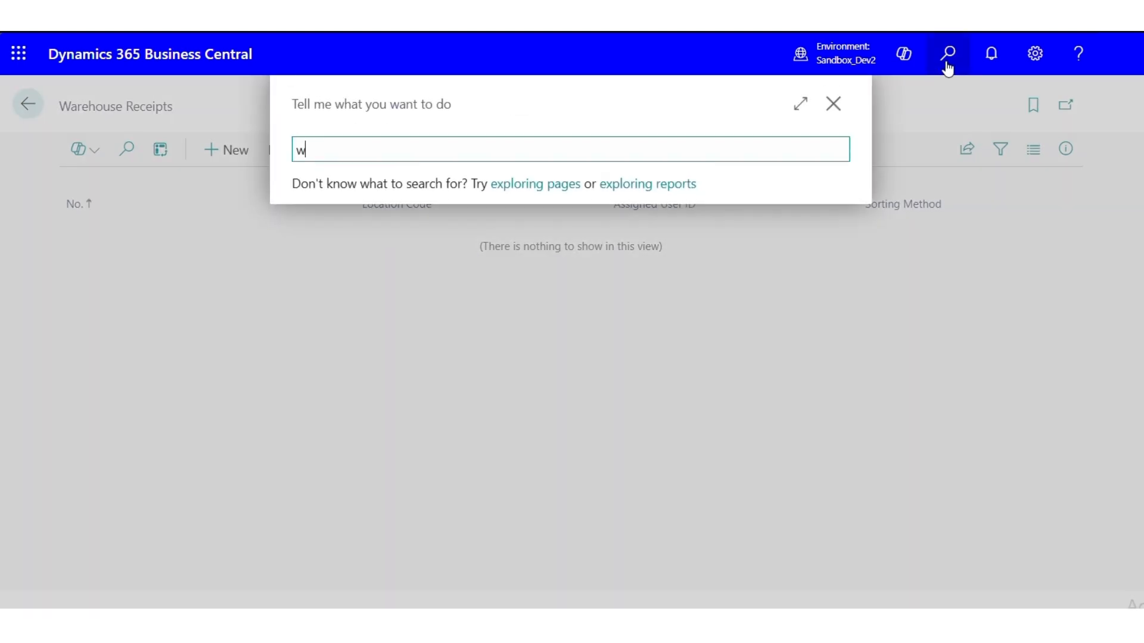
type("are put")
left_click(395, 240)
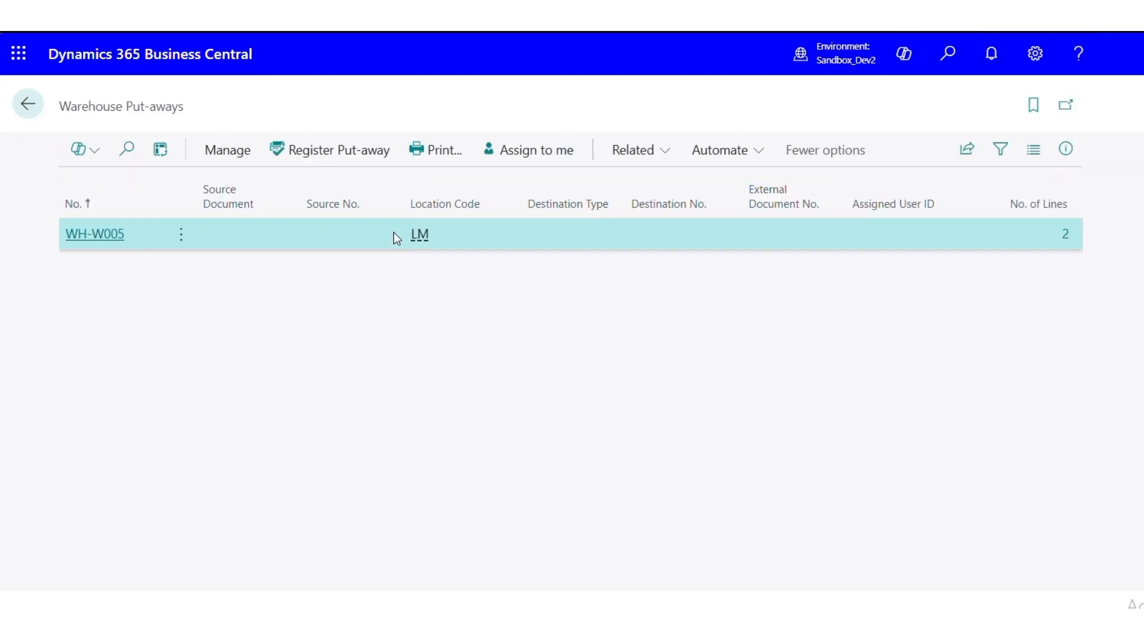
left_click(104, 241)
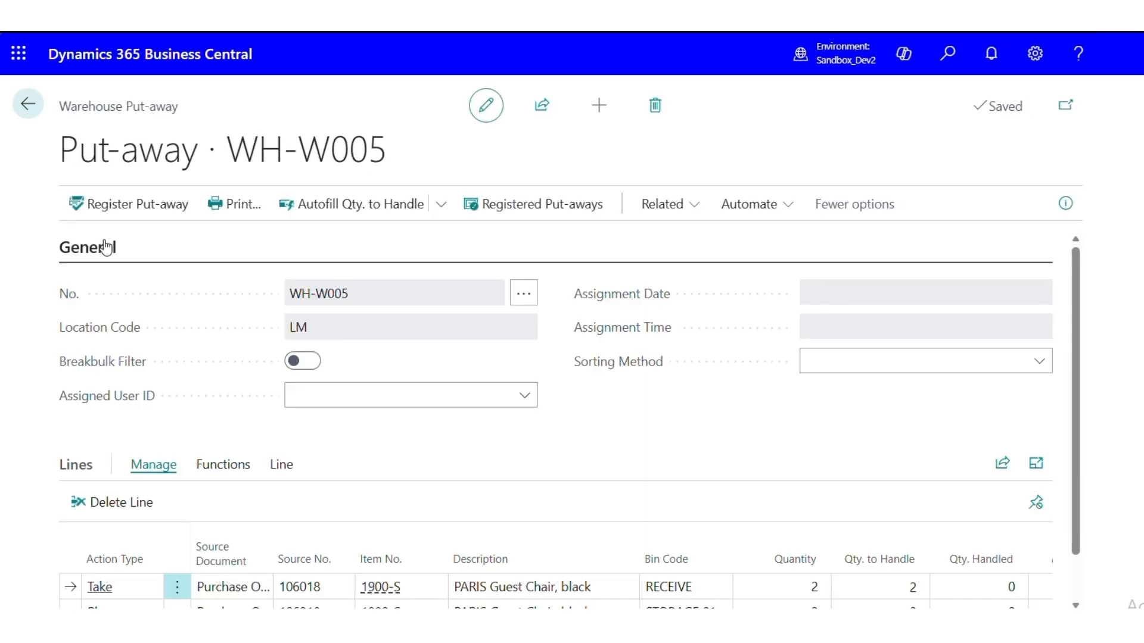
Examine the bins and quantities on the put-away's Take and Place lines and view the bin choices for the Place line
scroll(237, 356, "down", 1)
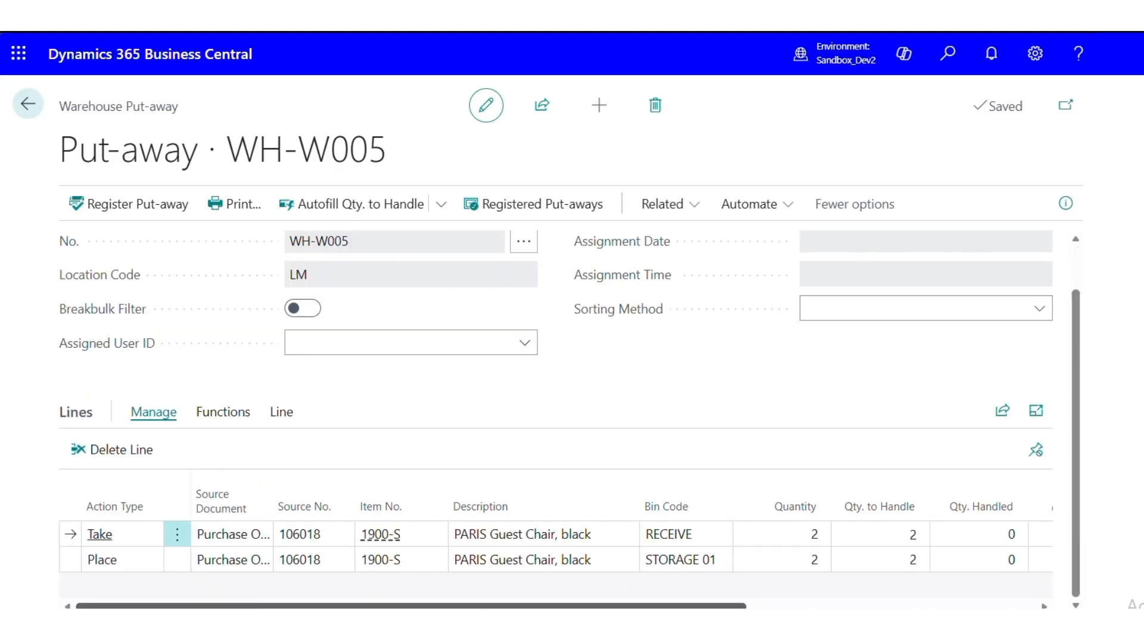
scroll(258, 606, "right", 5)
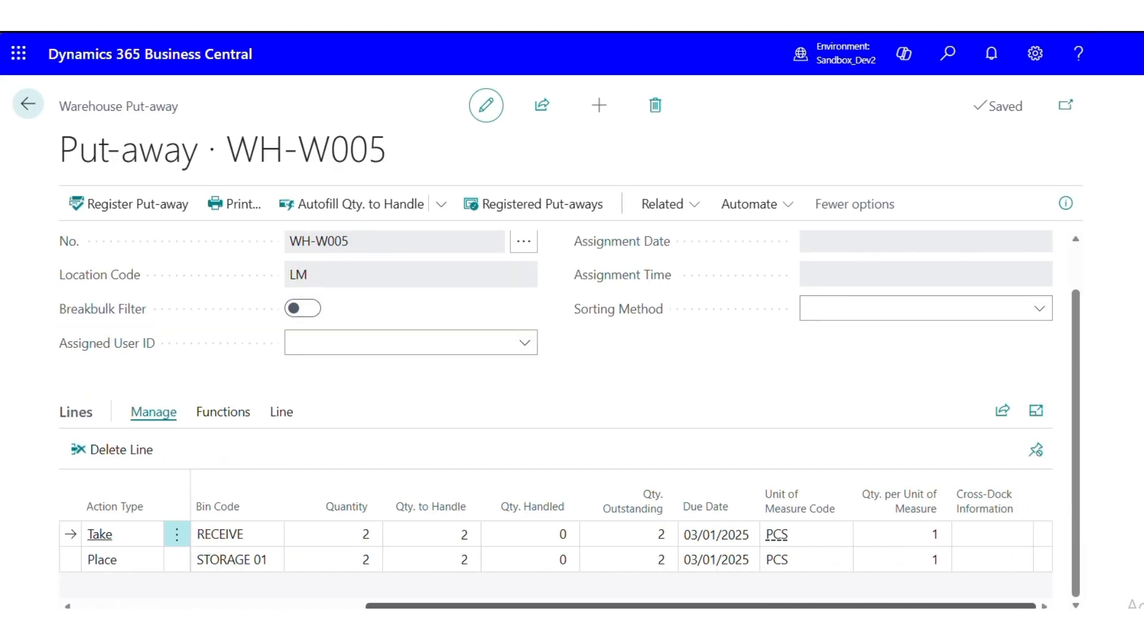
scroll(316, 593, "left", 5)
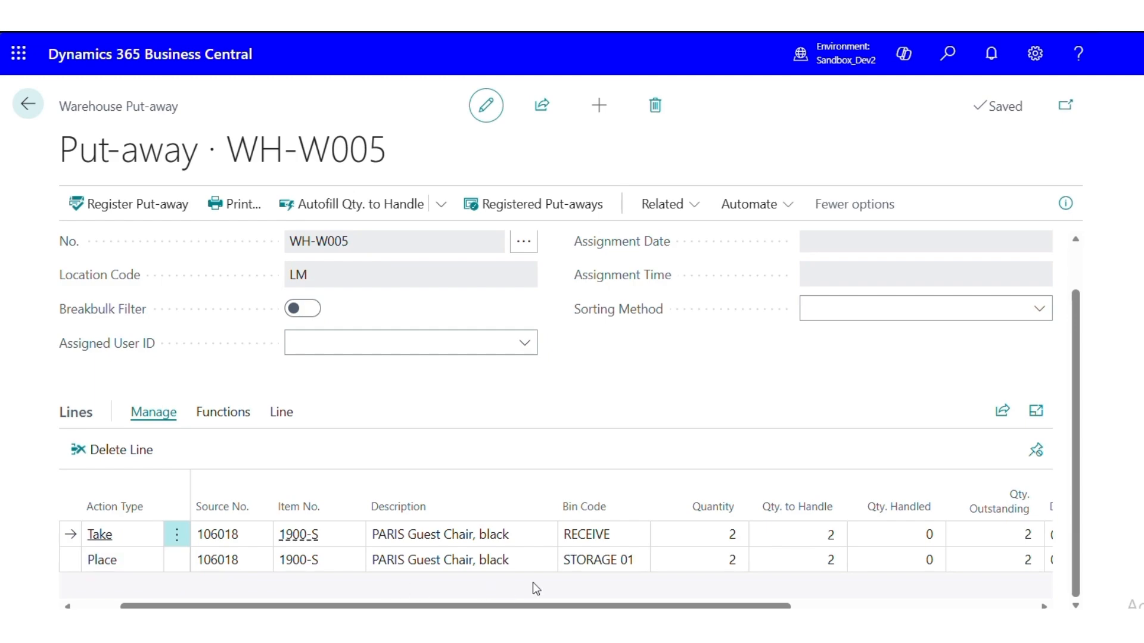
left_click(603, 561)
left_click(637, 562)
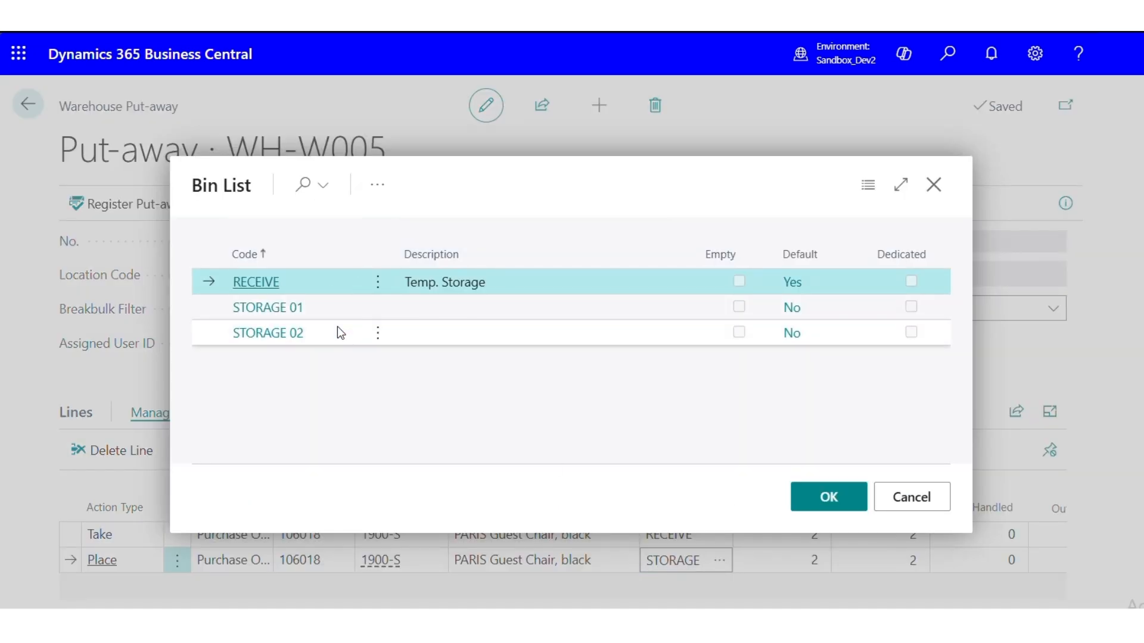
left_click(896, 500)
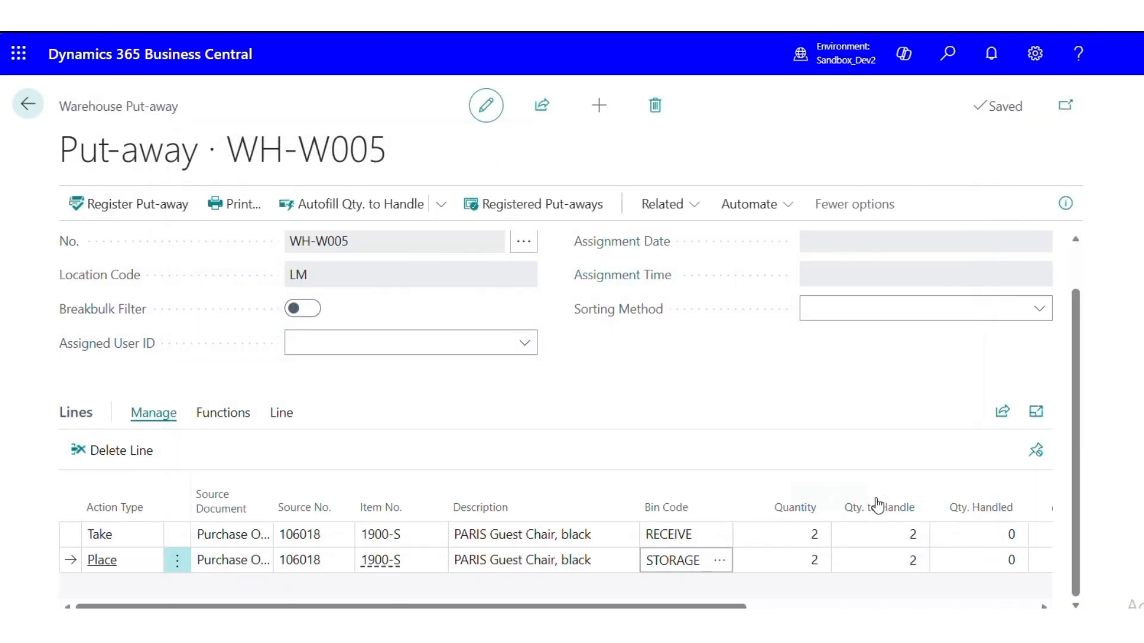
Register the warehouse put-away for location LM and confirm the registration
scroll(570, 498, "up", 1)
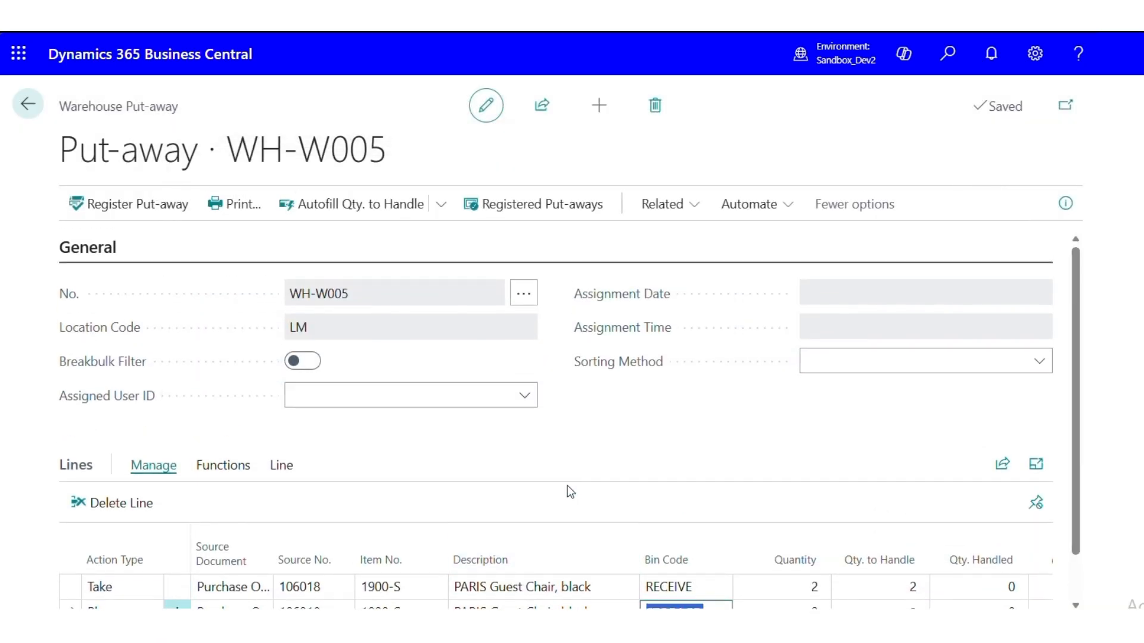
left_click(153, 211)
left_click(651, 391)
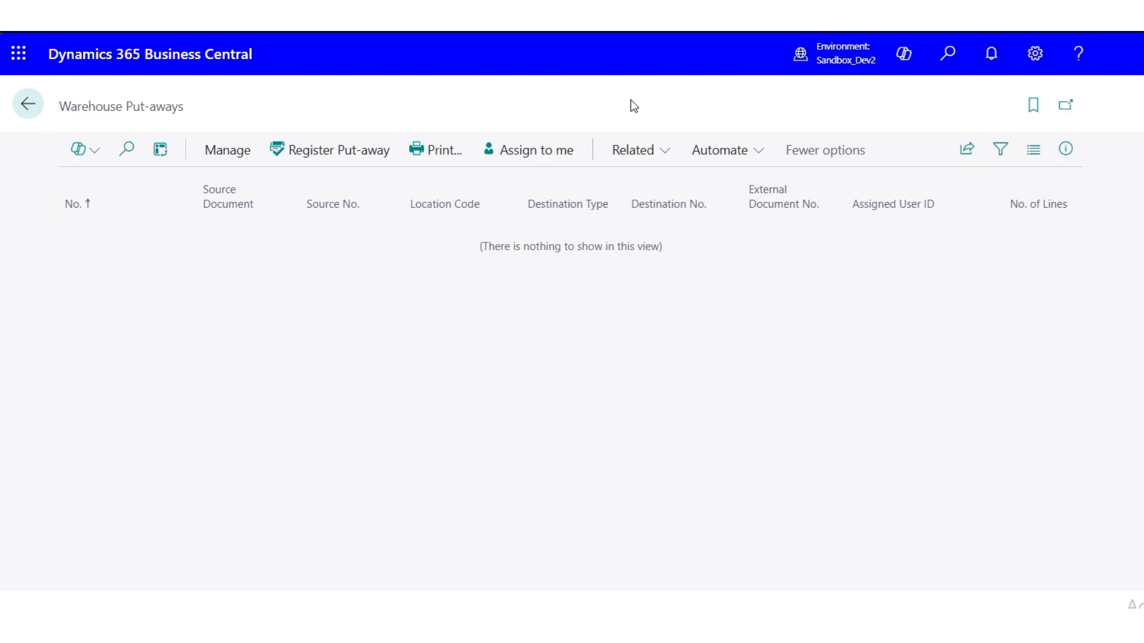
Search for purchase orders and open the Nod Publishers order that was received through the warehouse
left_click(948, 55)
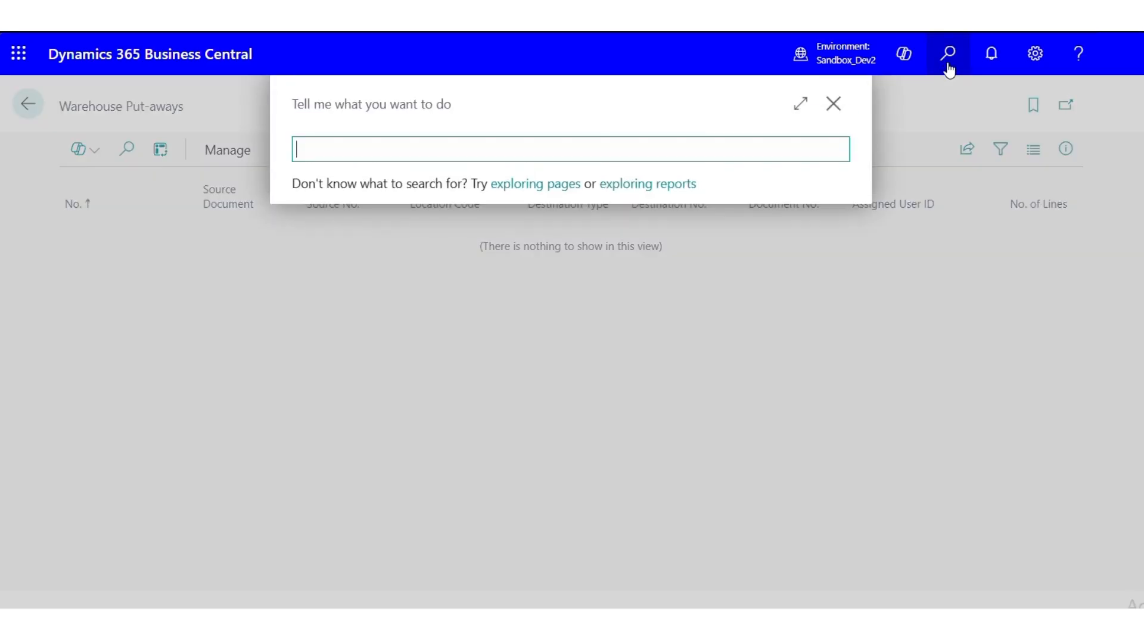
type("purc or")
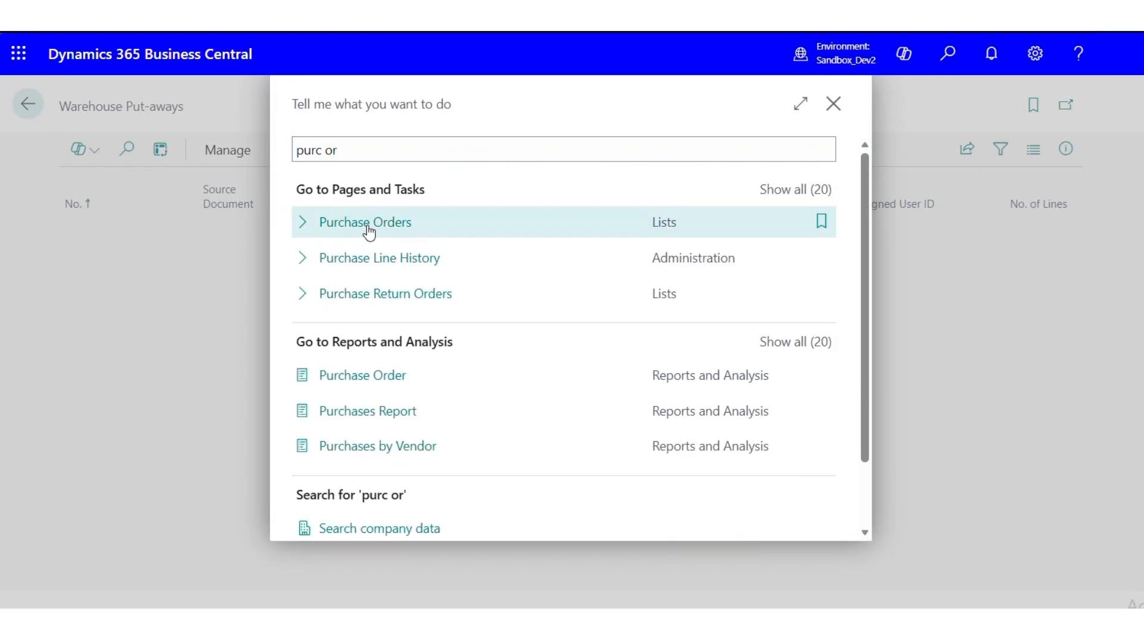
left_click(365, 230)
scroll(429, 354, "down", 3)
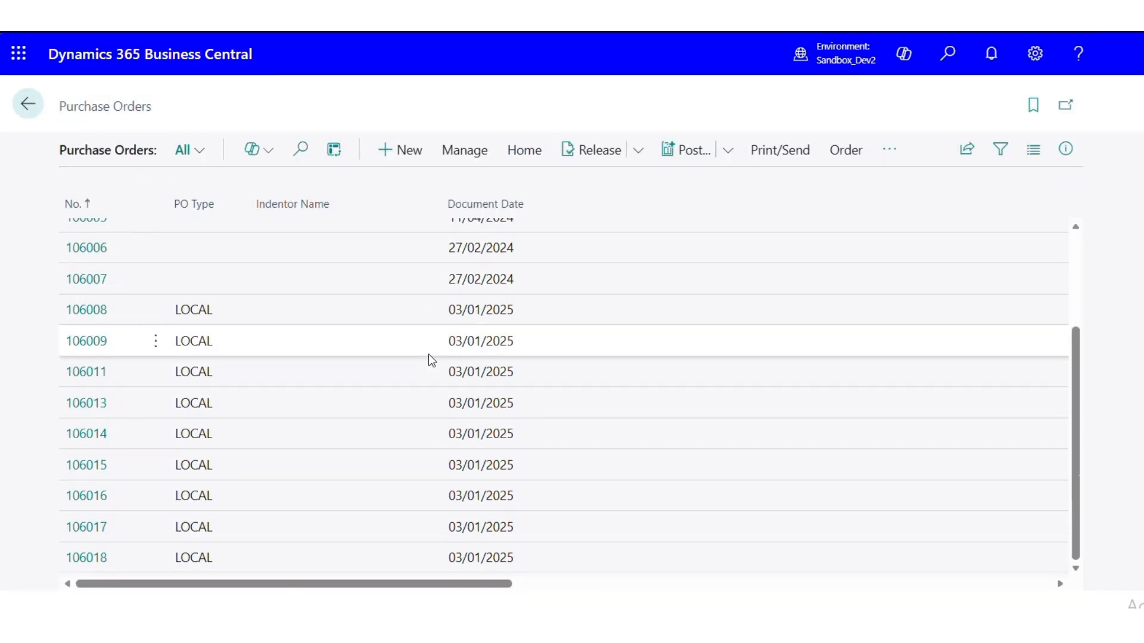
scroll(428, 353, "up", 3)
scroll(428, 354, "down", 3)
left_click(84, 558)
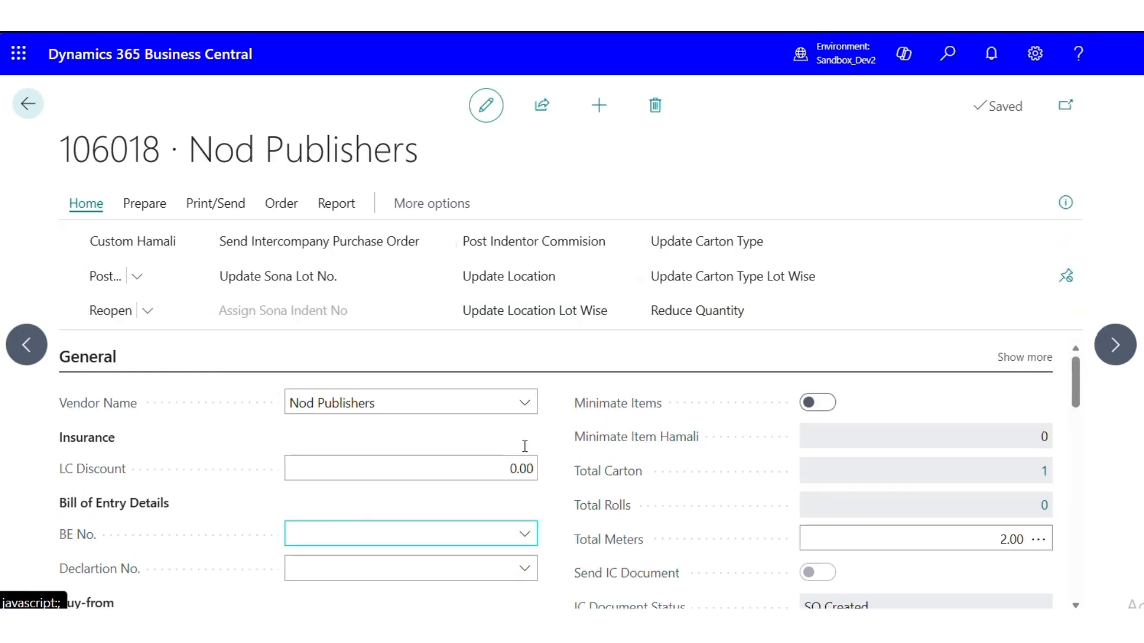
Check the quantity received on the purchase order line and open the posted purchase receipt behind it
scroll(524, 450, "down", 10)
scroll(526, 455, "down", 10)
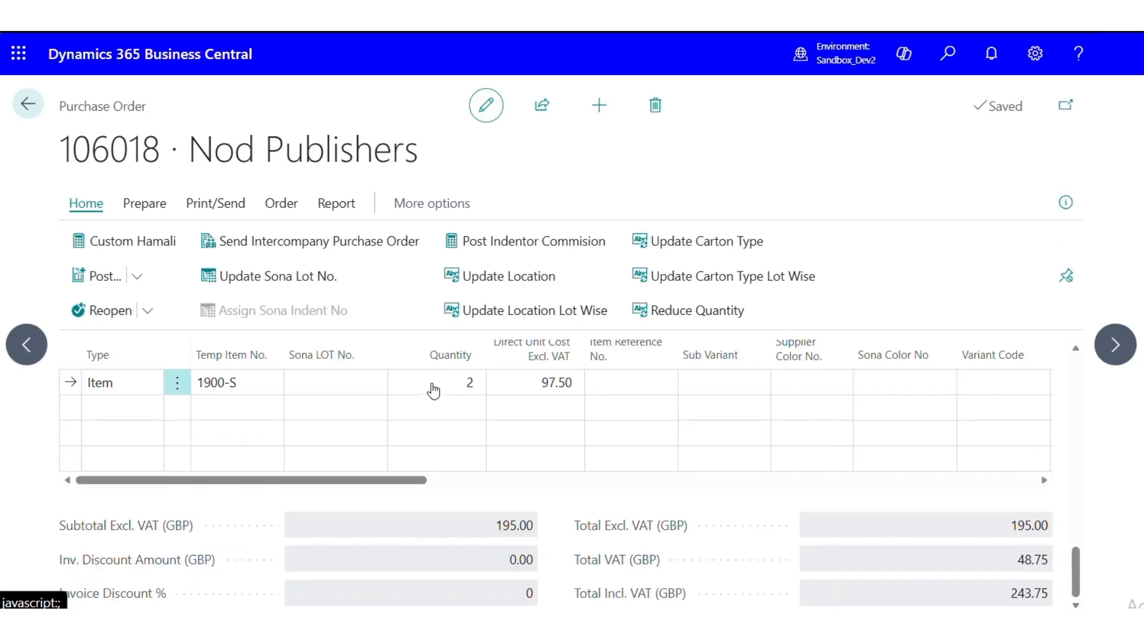
left_click_drag(369, 482, 988, 477)
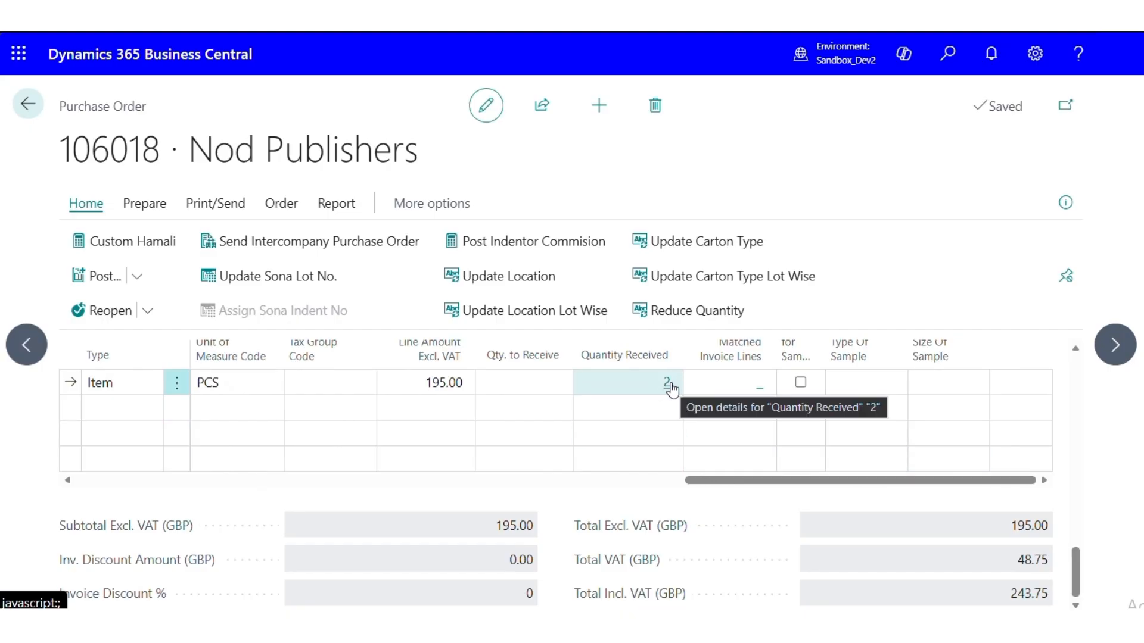
left_click(668, 382)
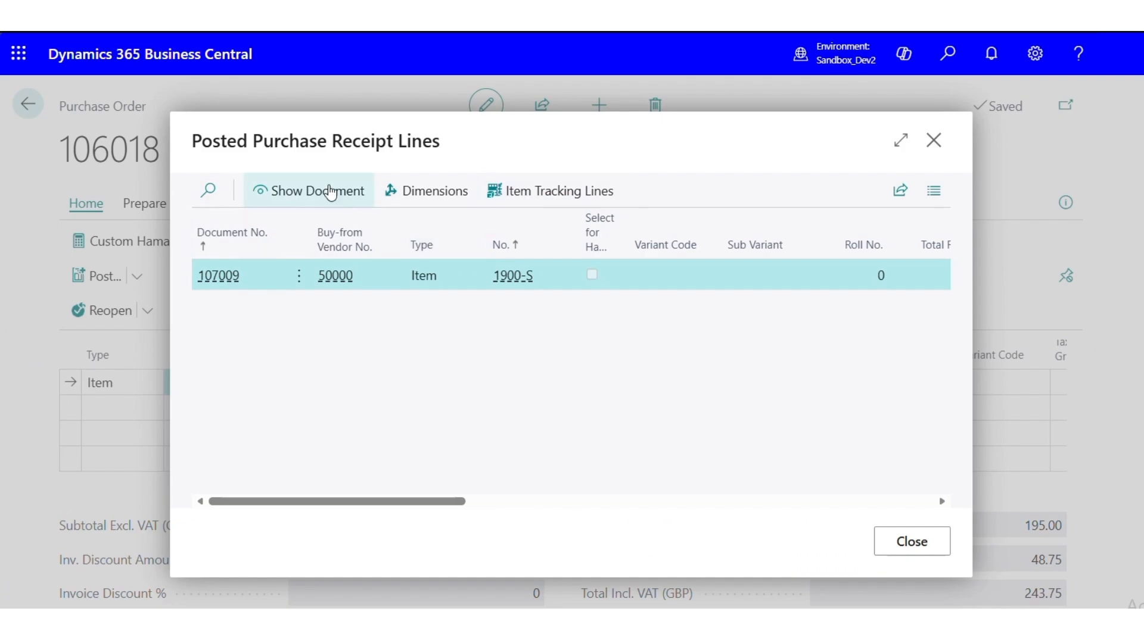
left_click(331, 192)
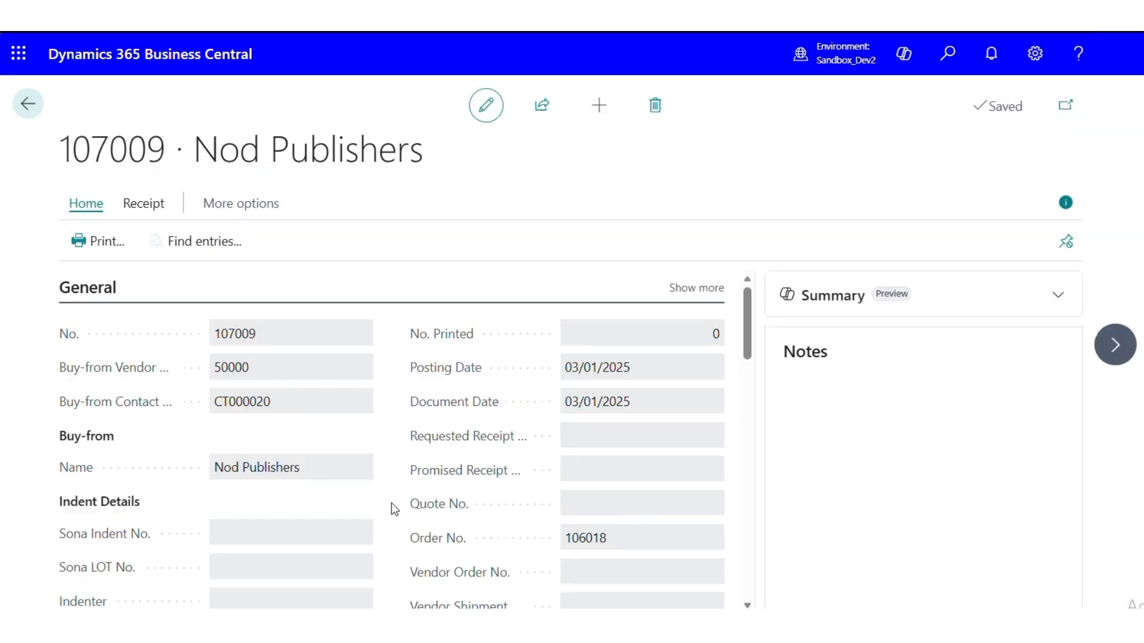
Review the posted receipt's summary lines, find its related entries, and view the warehouse entry
scroll(447, 480, "down", 8)
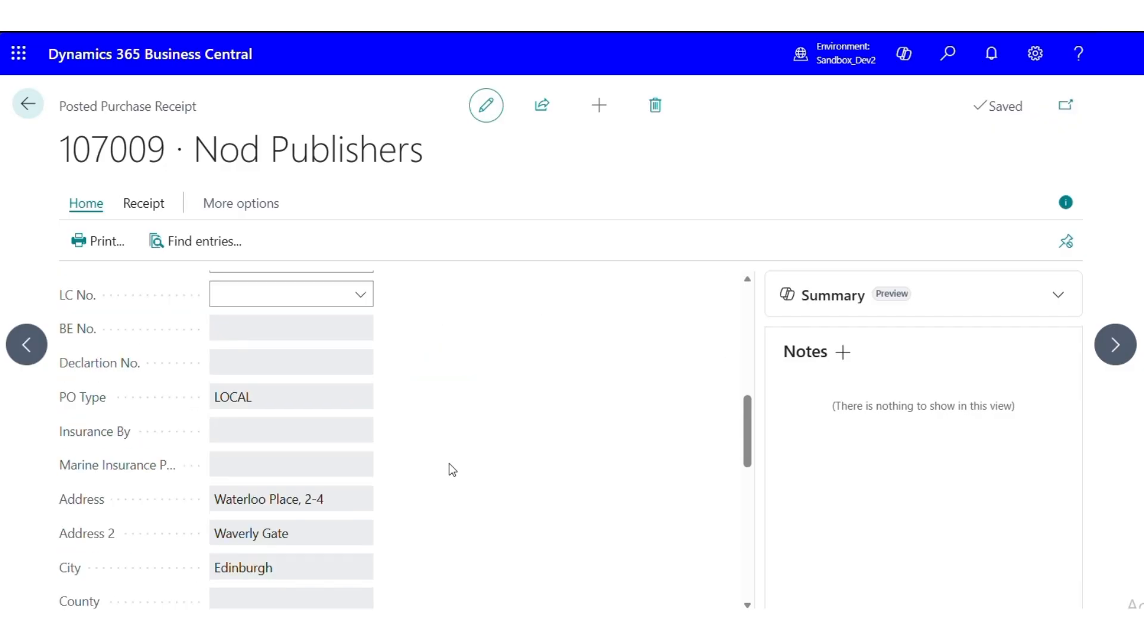
scroll(451, 469, "down", 3)
scroll(441, 456, "up", 3)
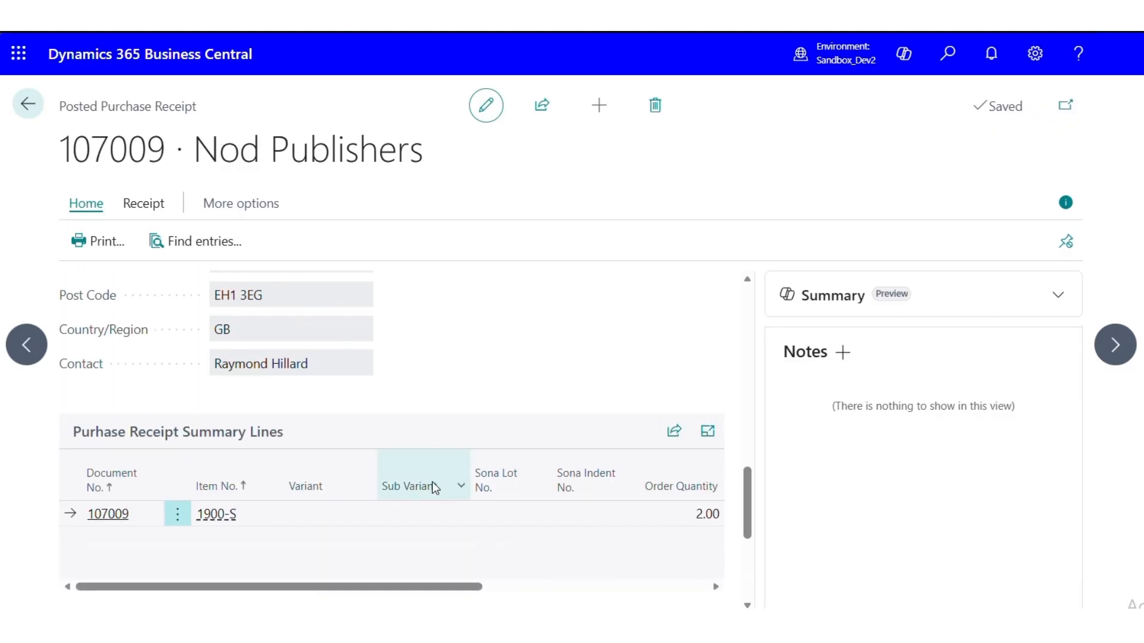
scroll(432, 481, "right", 3)
left_click(186, 232)
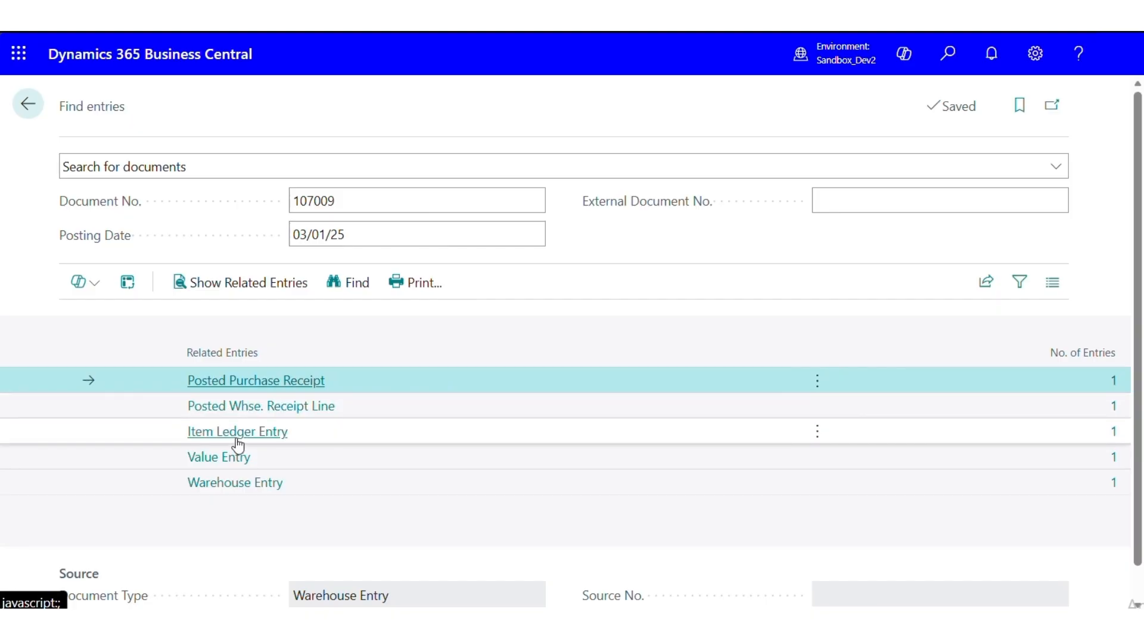
left_click(242, 482)
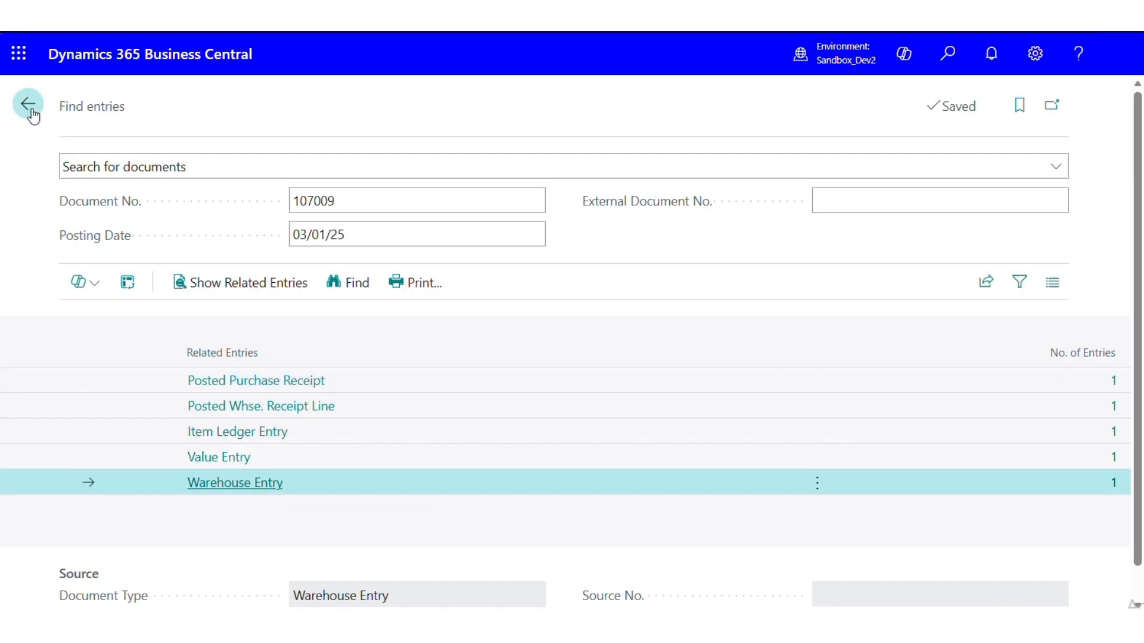
Search for the item list and open the card of item 1900-S, PARIS Guest Chair, black
left_click(953, 68)
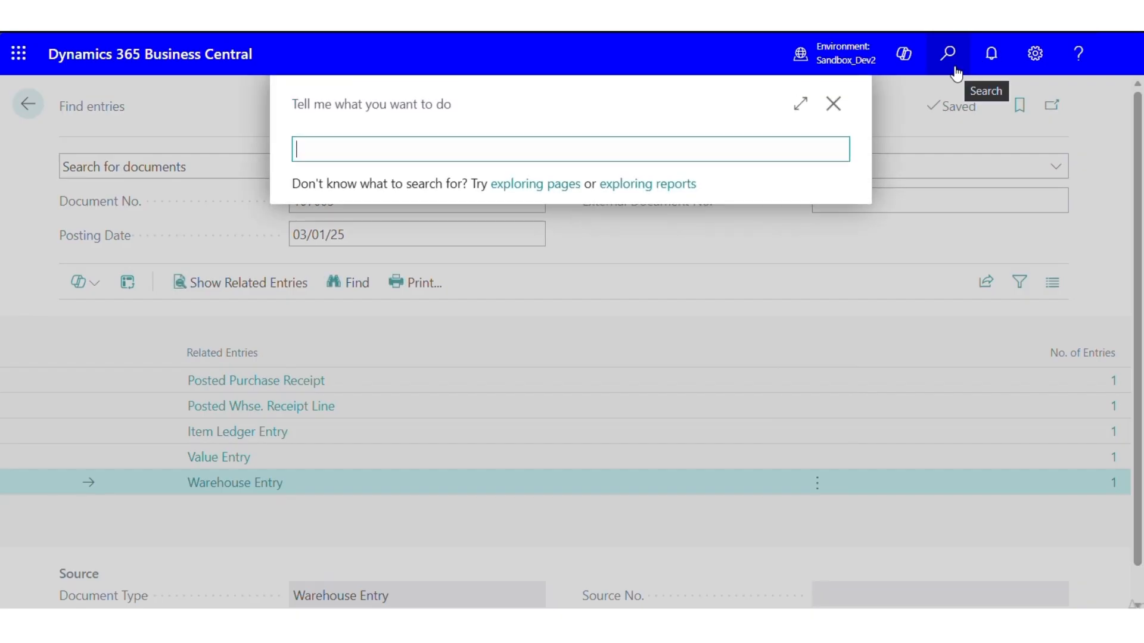
type("item")
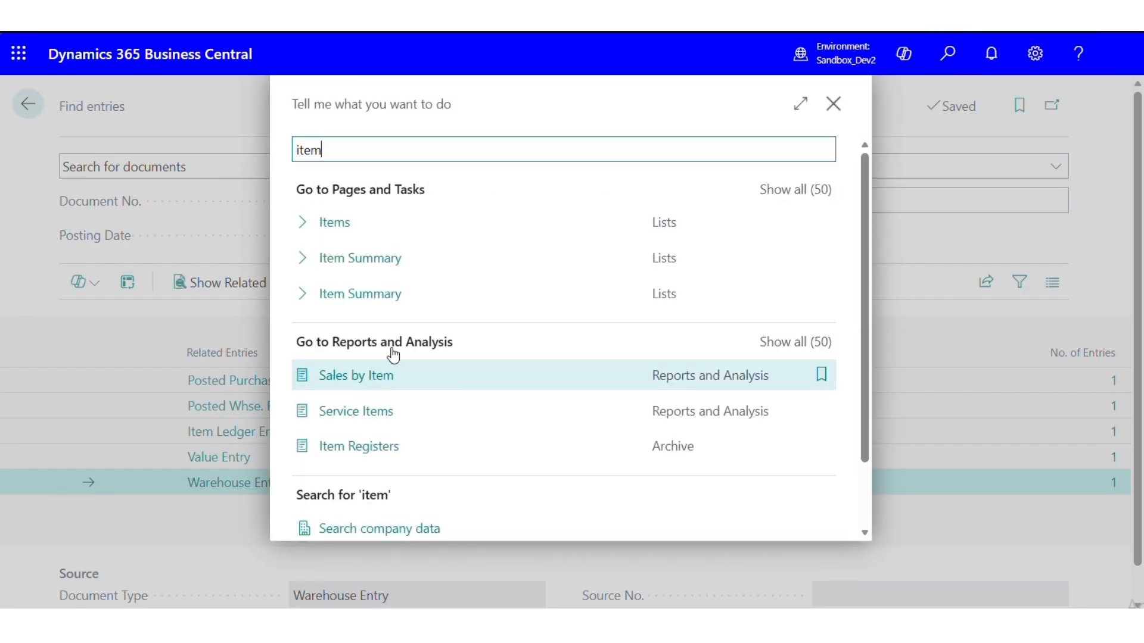
left_click(334, 222)
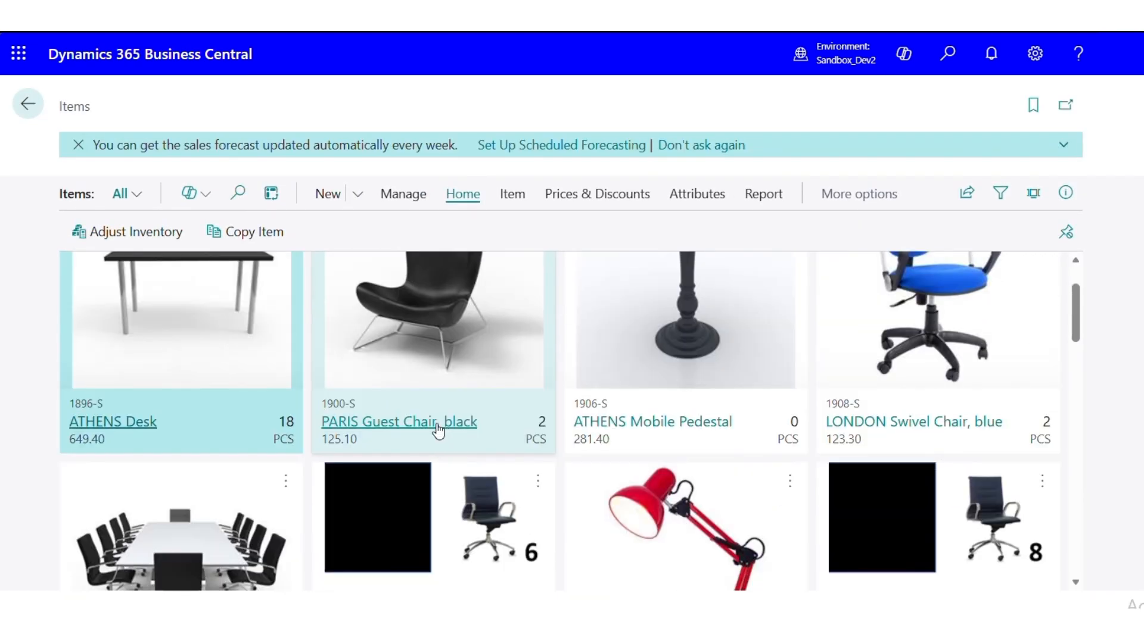
left_click(441, 424)
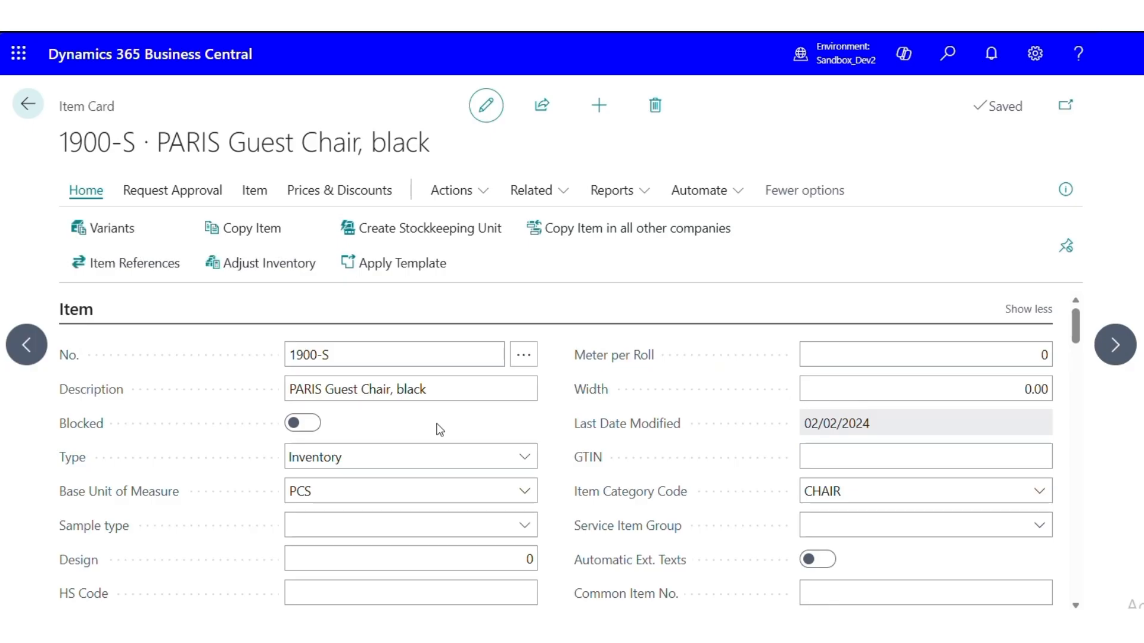
Open the item's warehouse entries and review the location and bin codes of the positive adjustment and movement lines
left_click(533, 191)
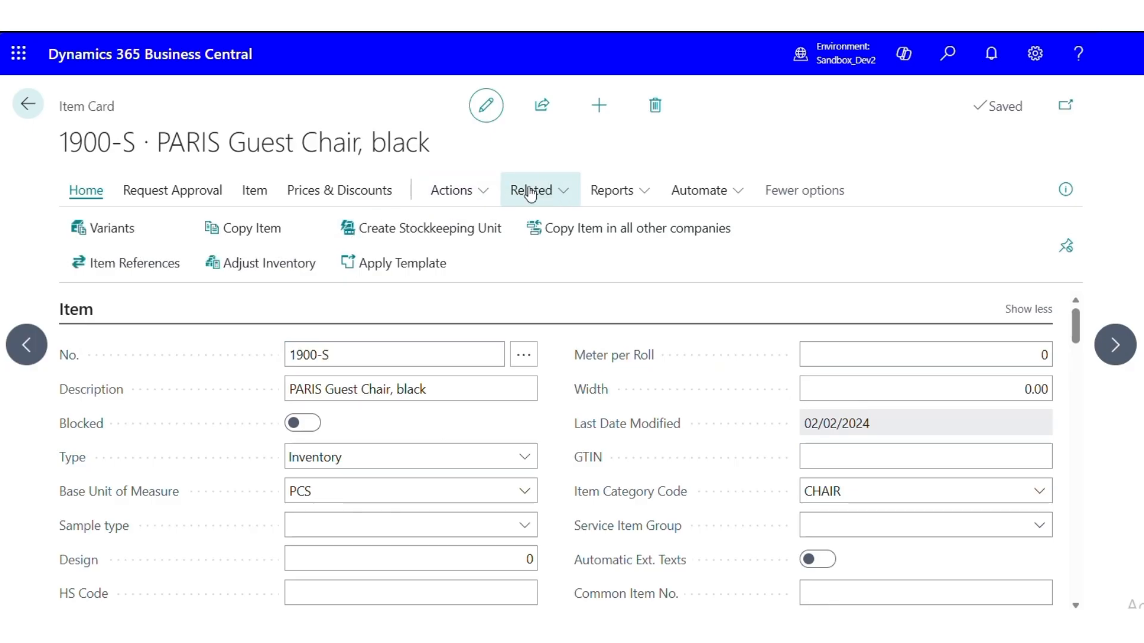
mouse_move(700, 237)
mouse_move(740, 226)
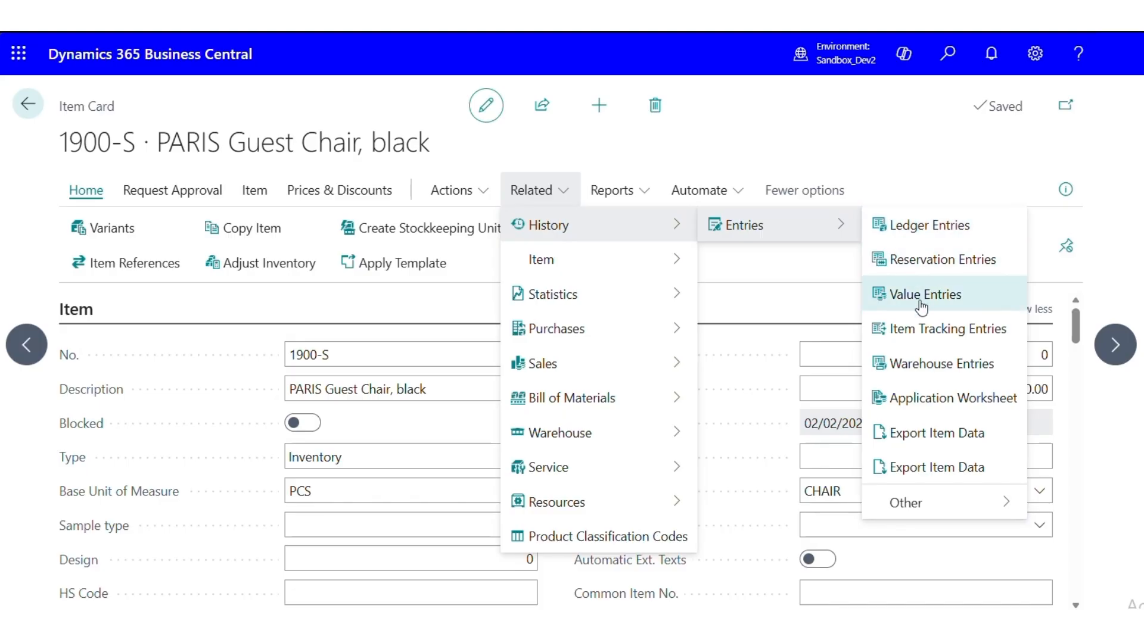
left_click(930, 360)
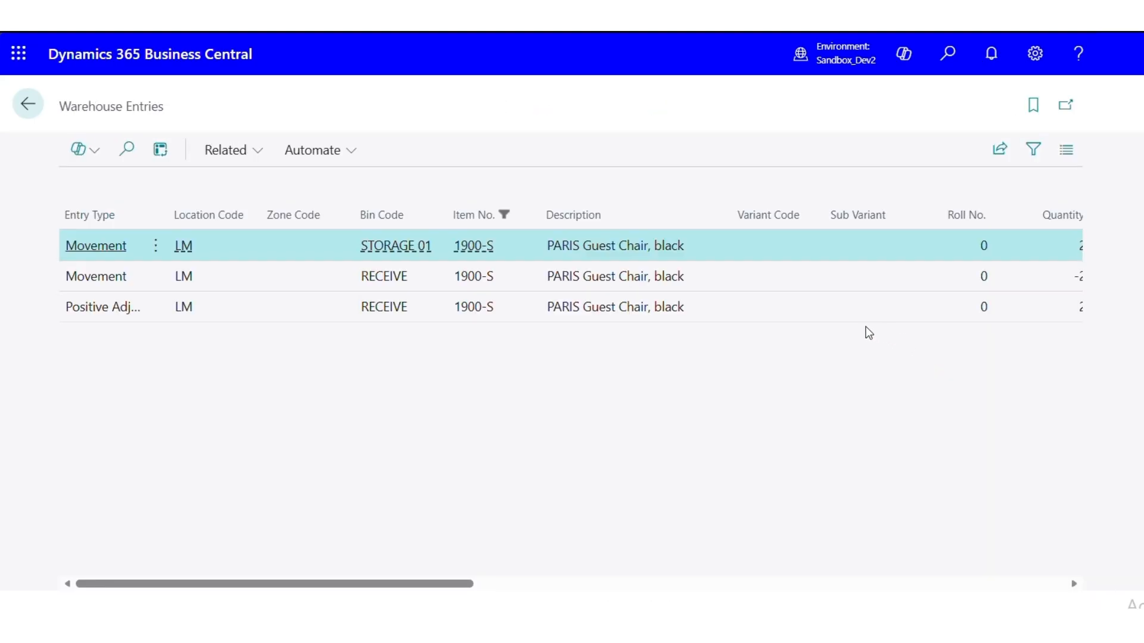
left_click_drag(416, 582, 275, 570)
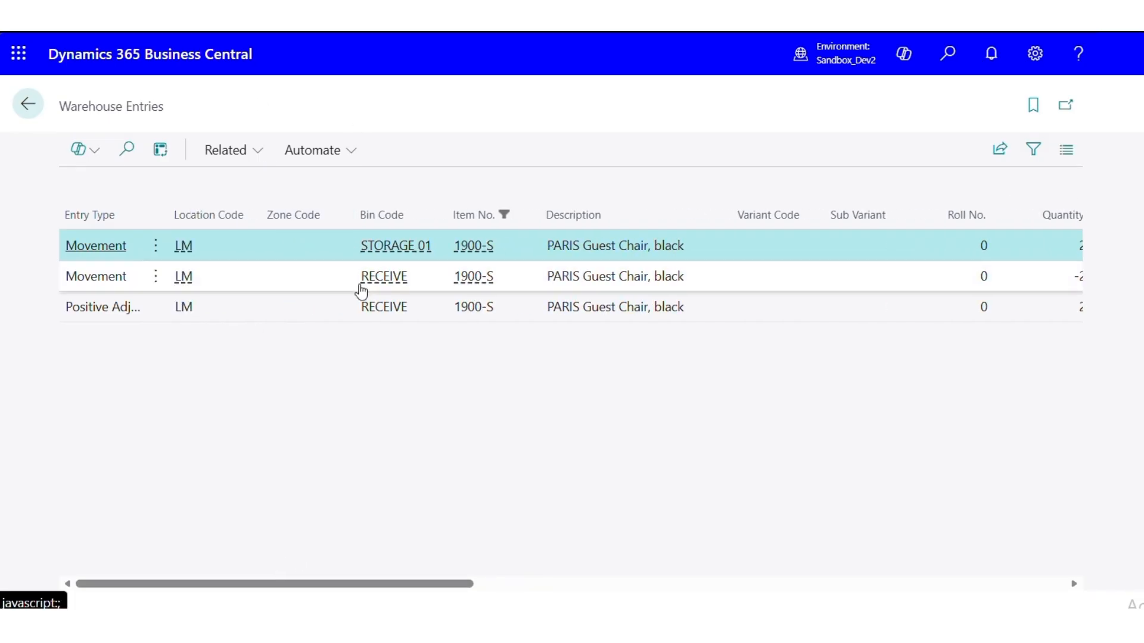
left_click(193, 308)
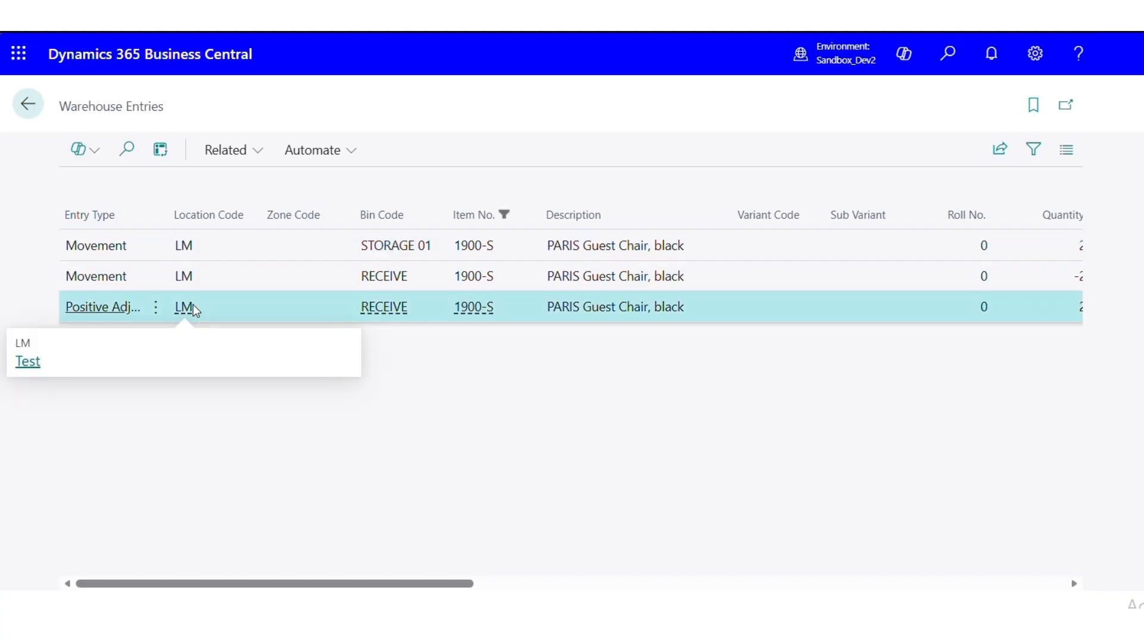
left_click(210, 276)
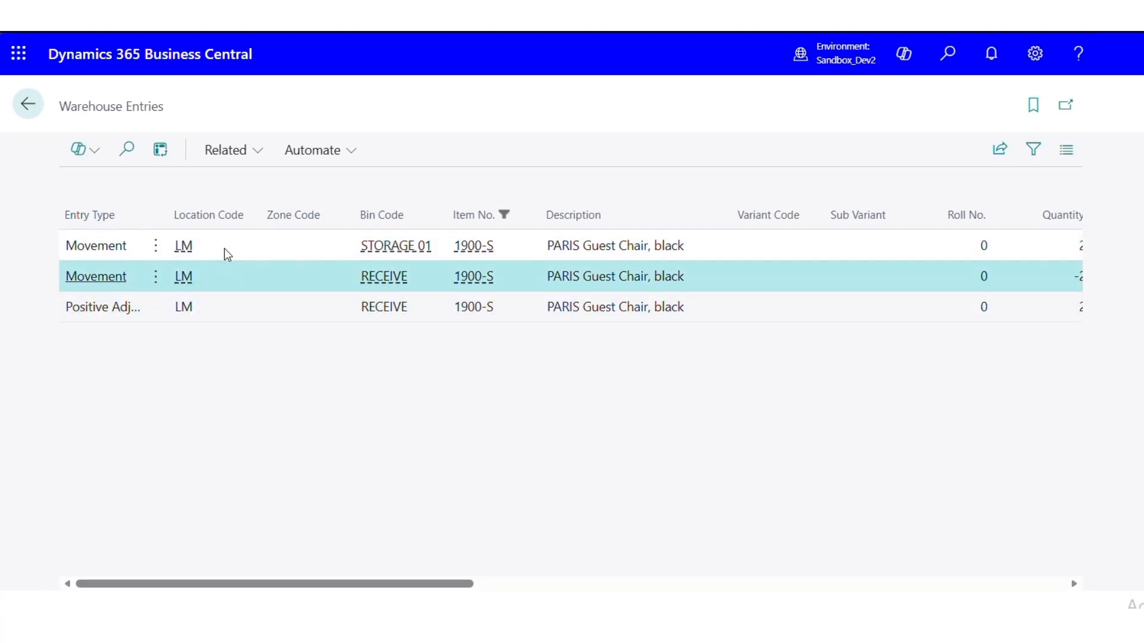
left_click(224, 249)
left_click(230, 250)
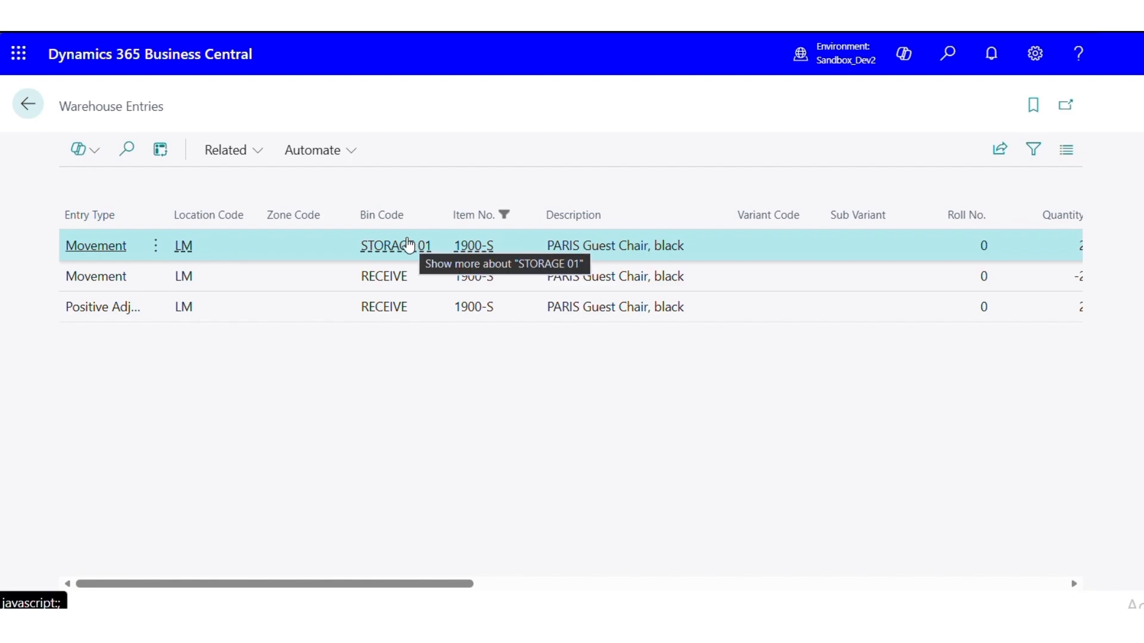
Leave the warehouse entries, item and find entries pages and return to the CRONUS International Ltd. home page
left_click(27, 105)
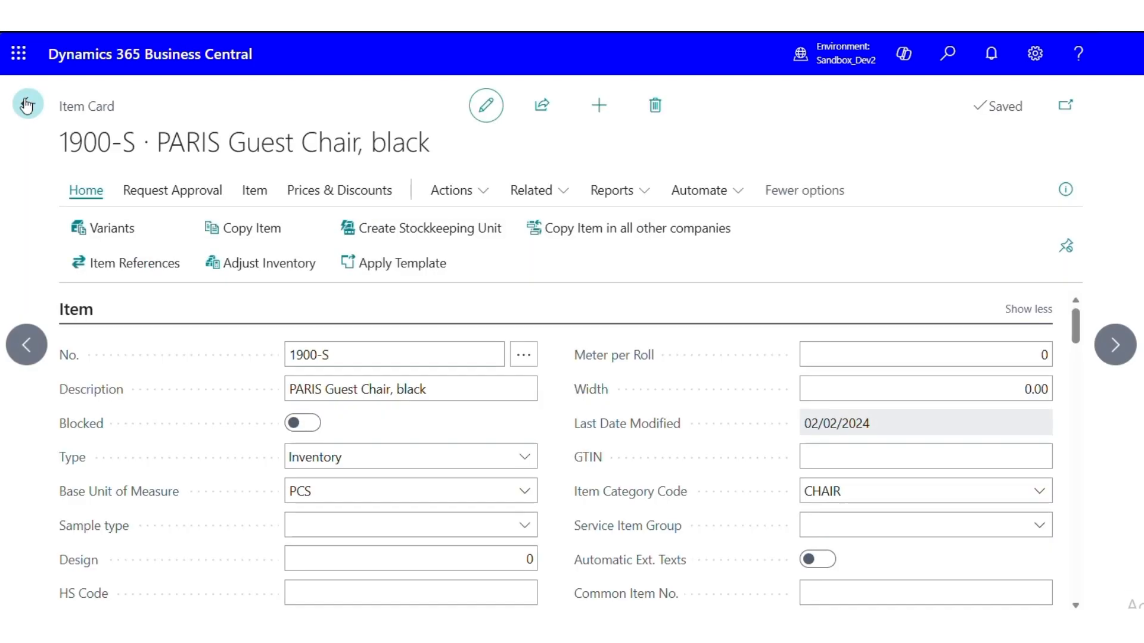
left_click(27, 105)
left_click(27, 105)
left_click(27, 106)
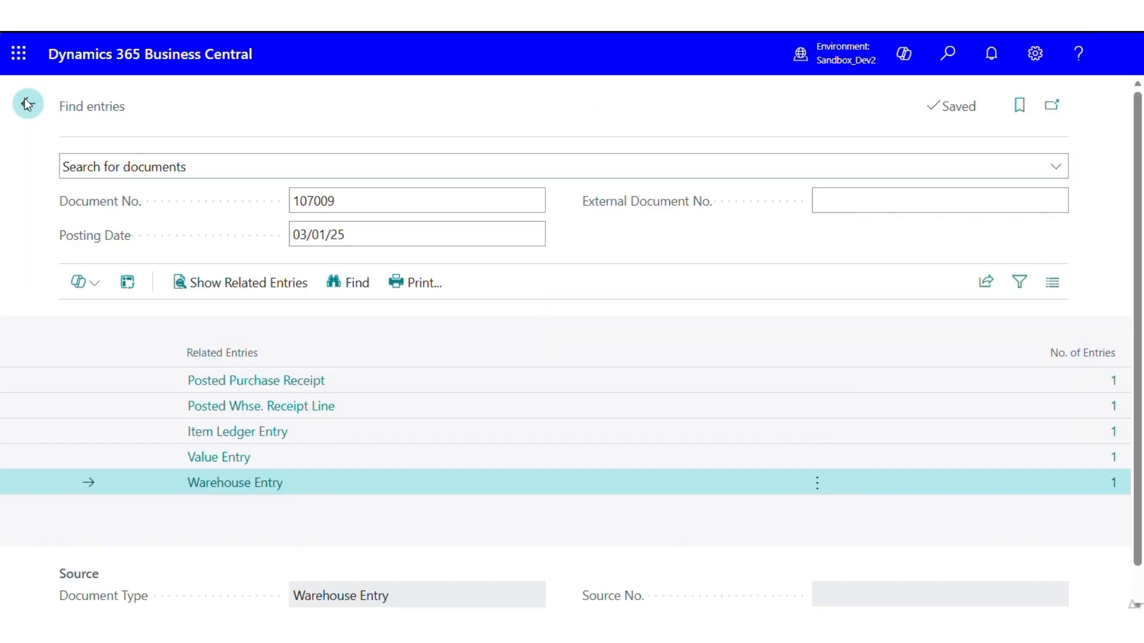
left_click(24, 107)
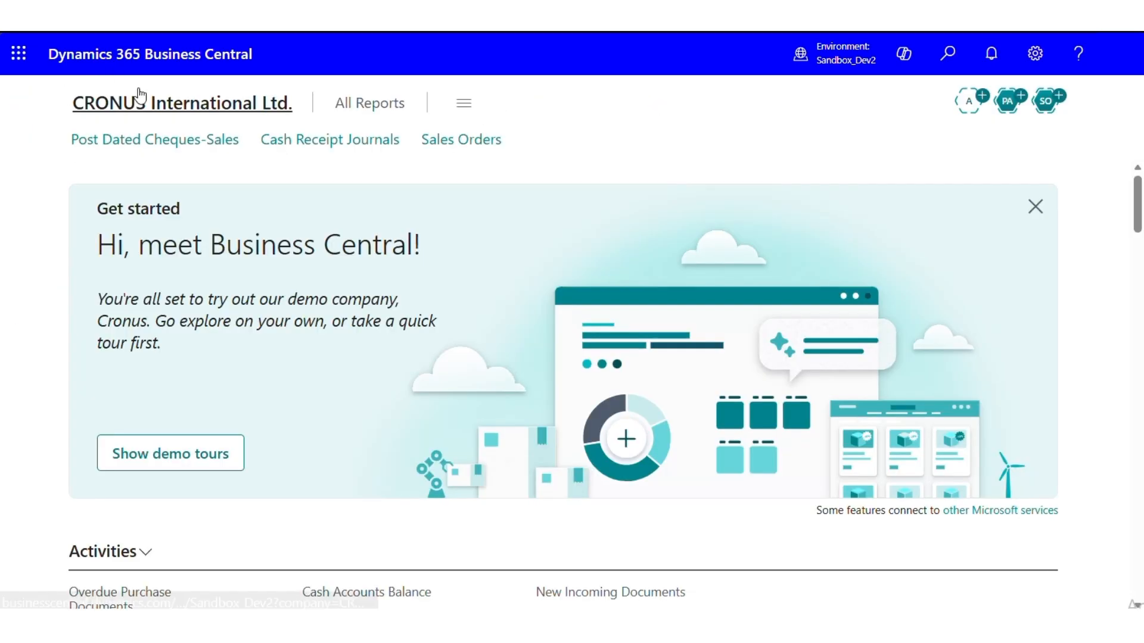